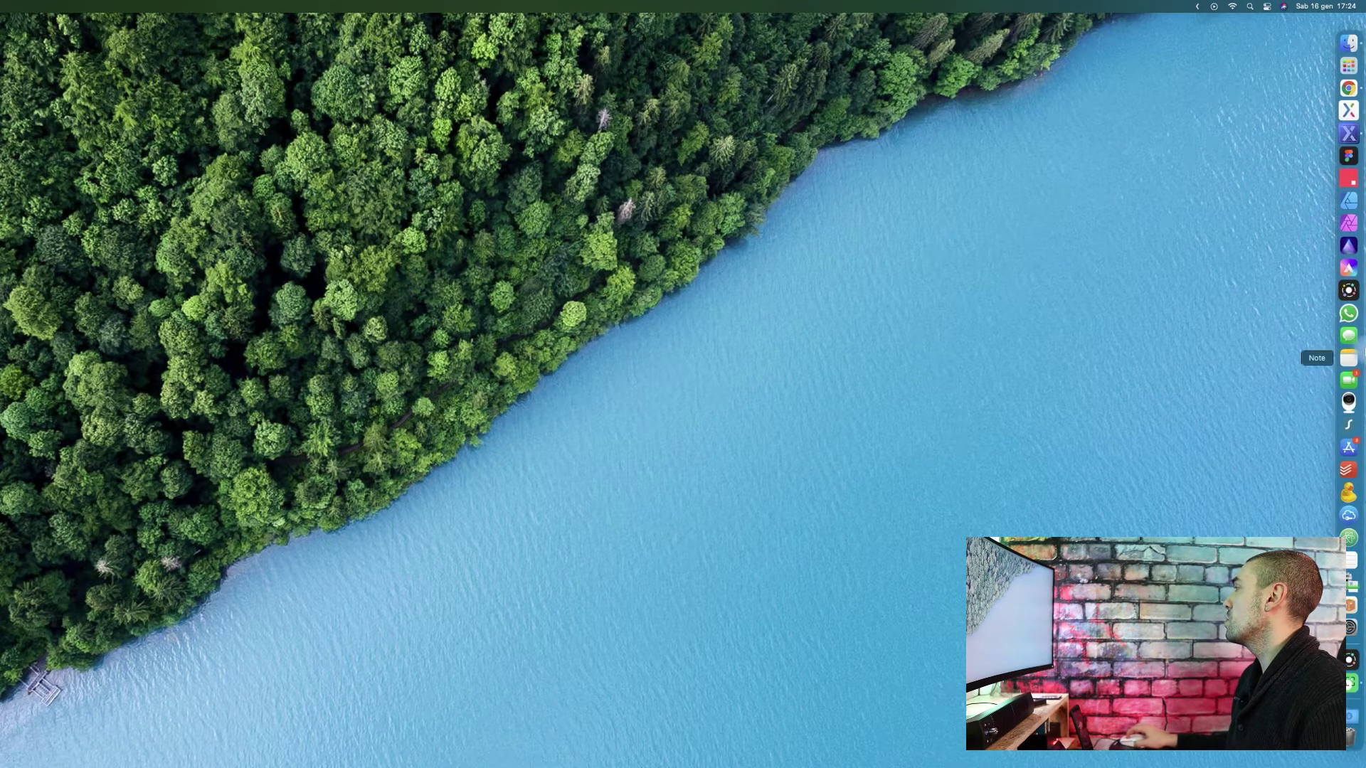
Step: Launch Axure RP 10 Beta from the Dock on the right edge
{"action": "mouse_move", "coordinate": [1359, 206]}
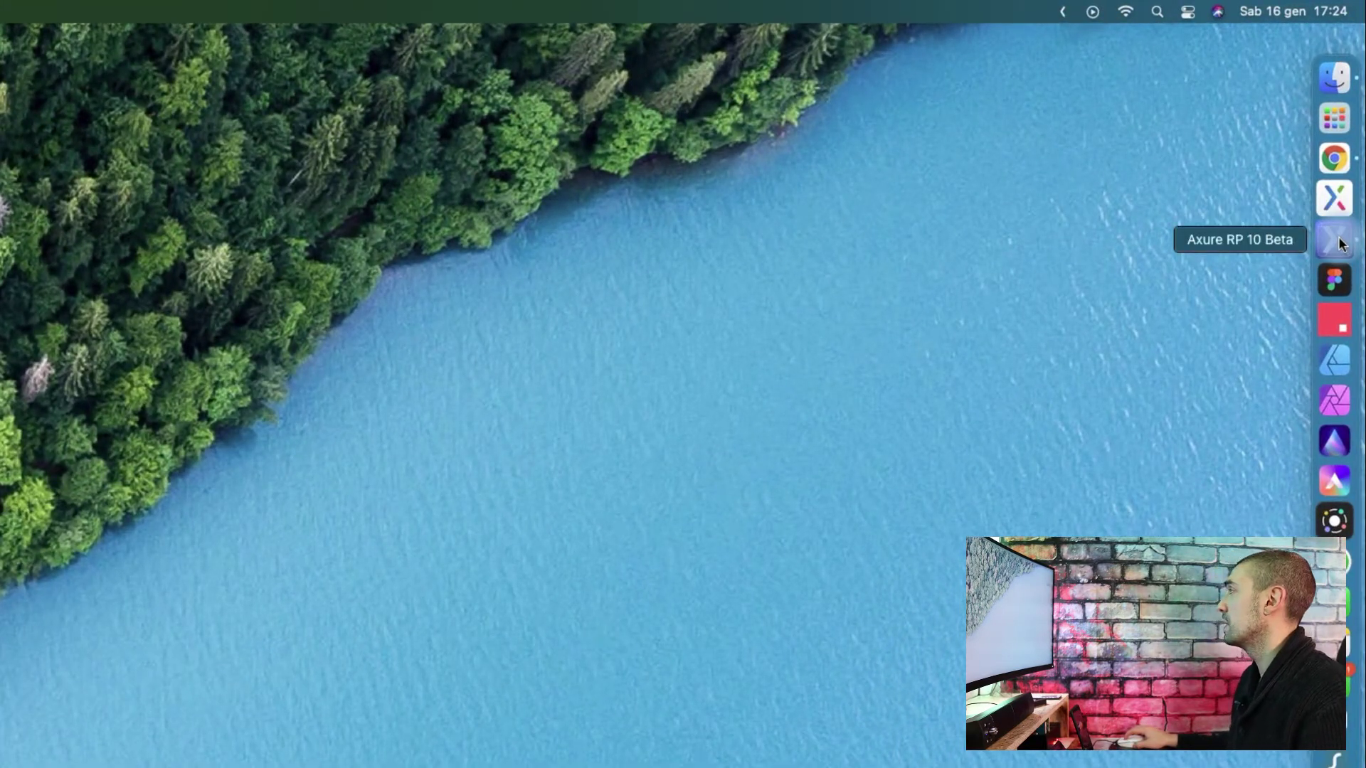
{"action": "left_click", "coordinate": [1336, 241]}
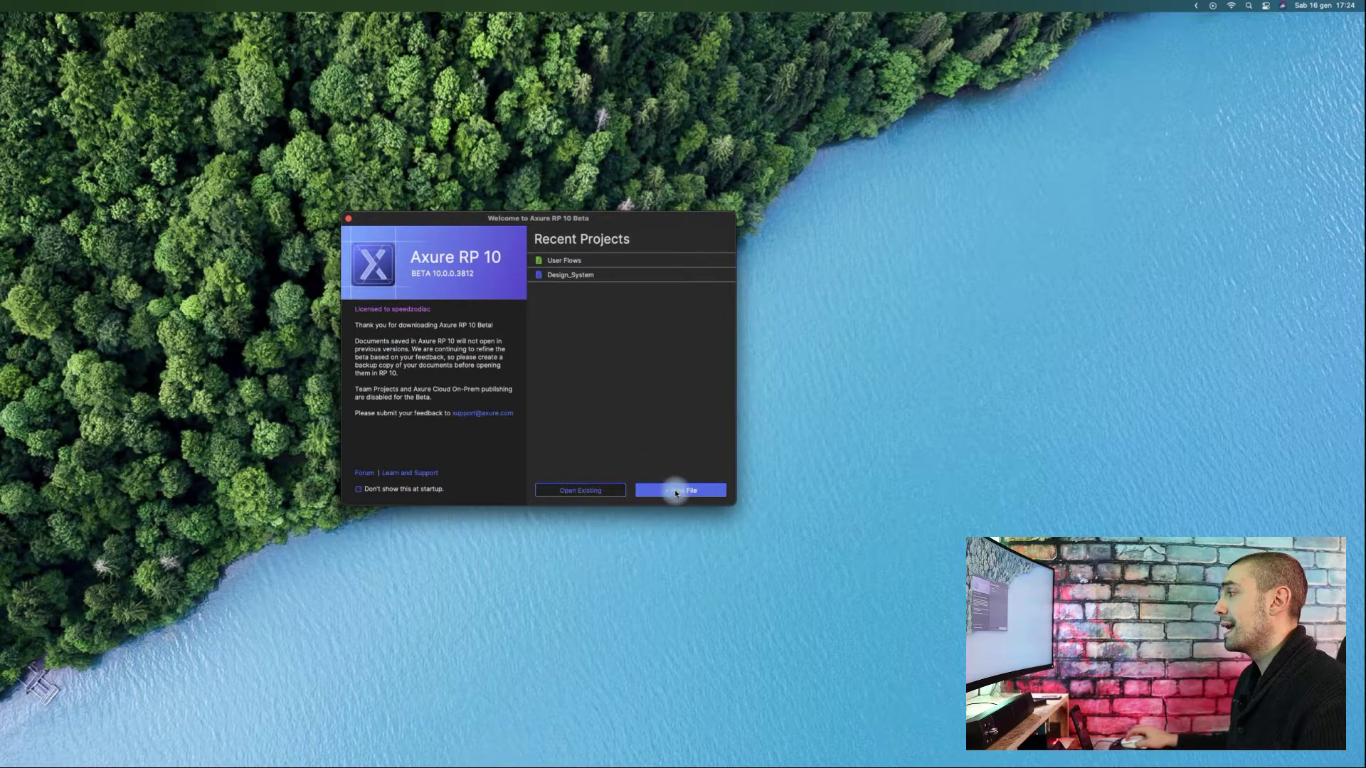
Step: Start a blank new file from the Axure welcome window
{"action": "left_click", "coordinate": [679, 490]}
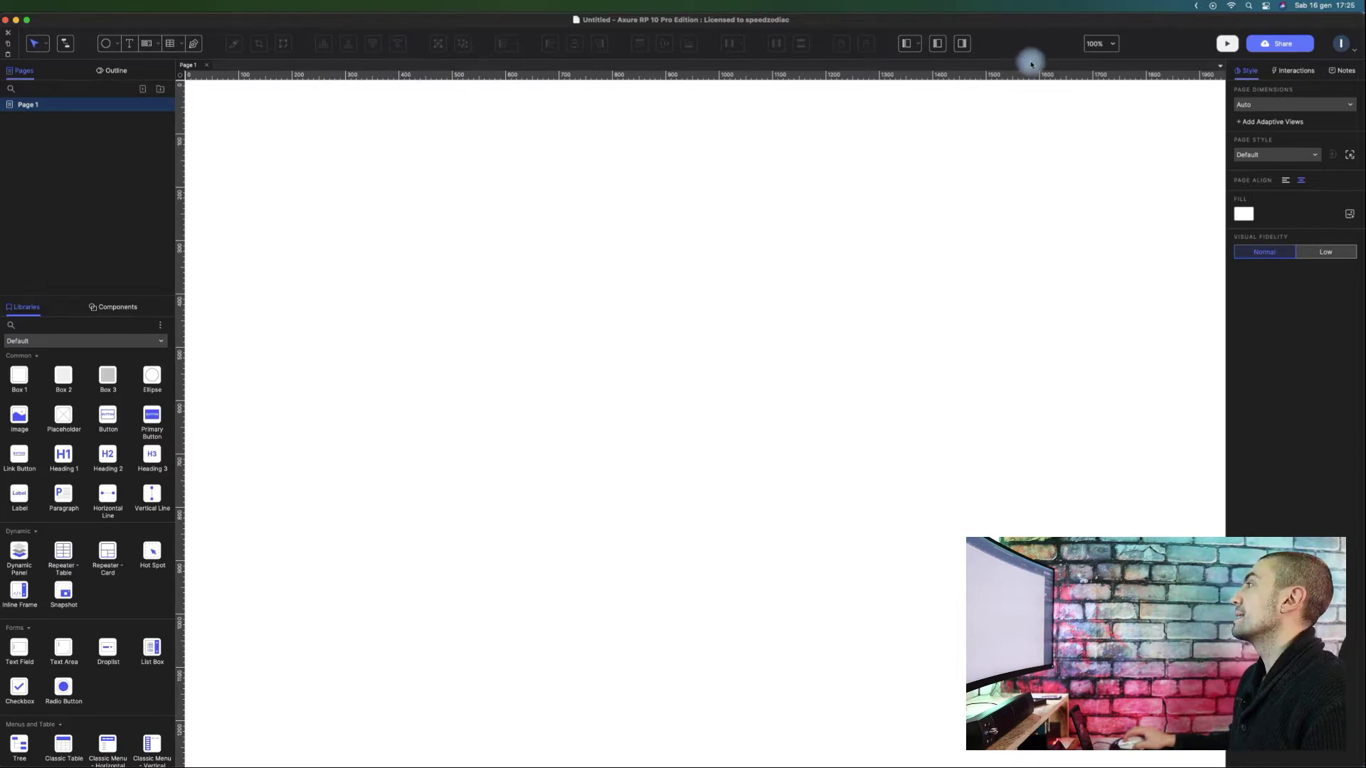
Step: Toggle the left and right panes off and back on, then list the form widgets
{"action": "right_click", "coordinate": [1025, 48]}
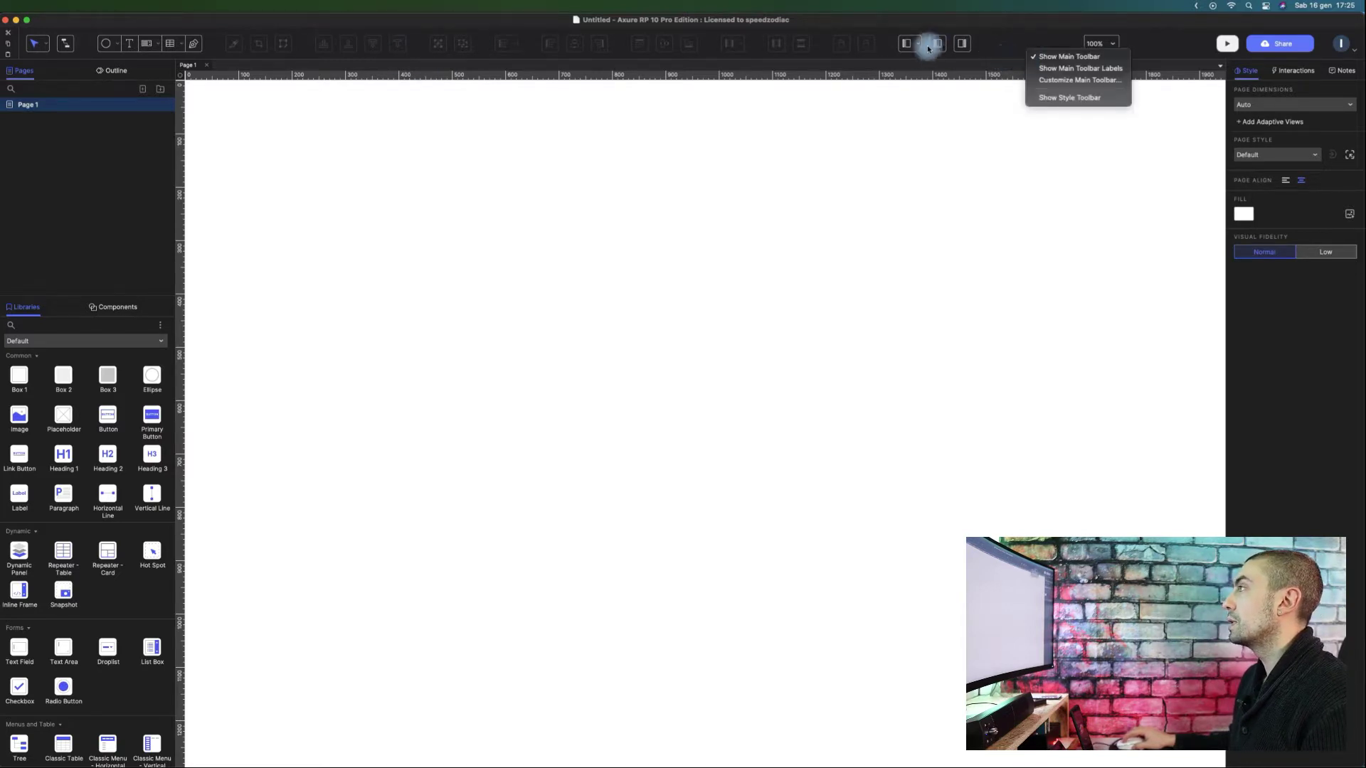
{"action": "left_click", "coordinate": [1033, 44]}
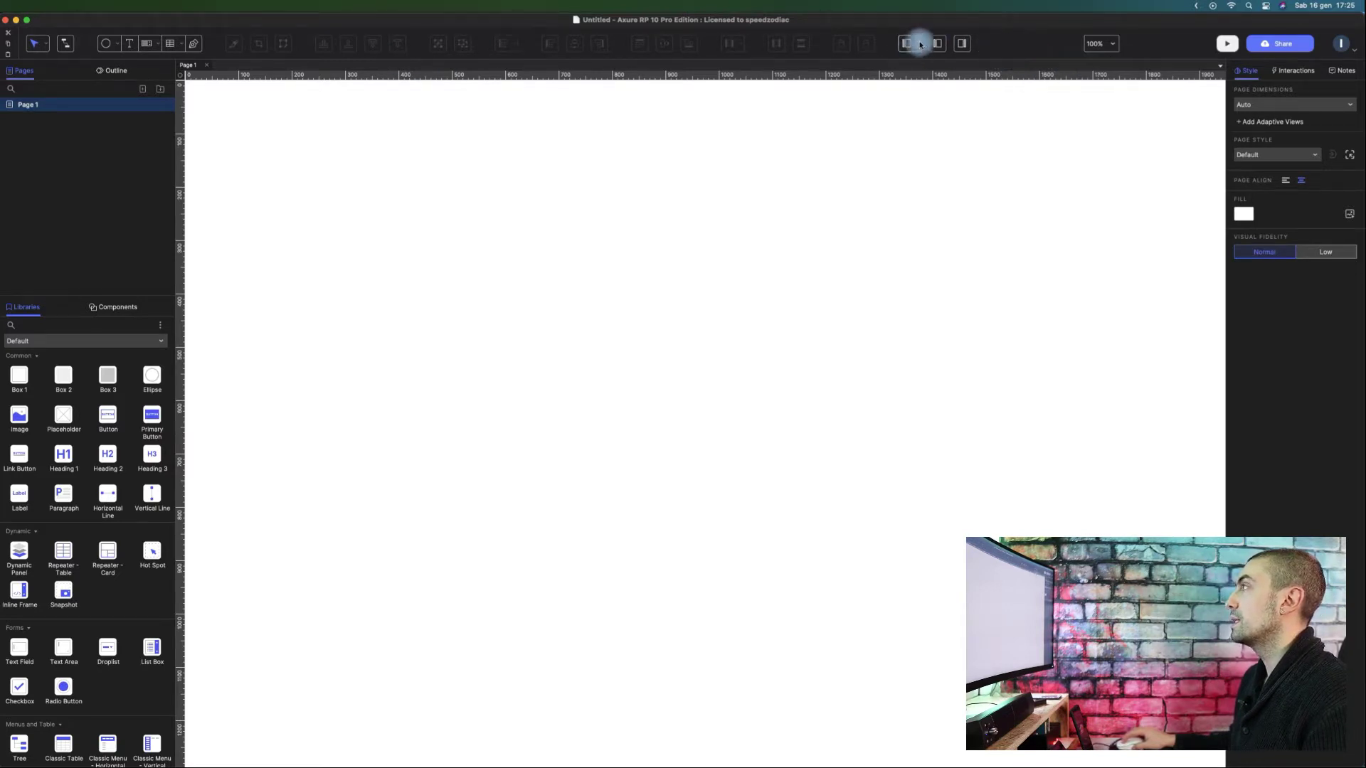
{"action": "left_click", "coordinate": [939, 43]}
{"action": "left_click", "coordinate": [940, 43]}
{"action": "left_click", "coordinate": [963, 44]}
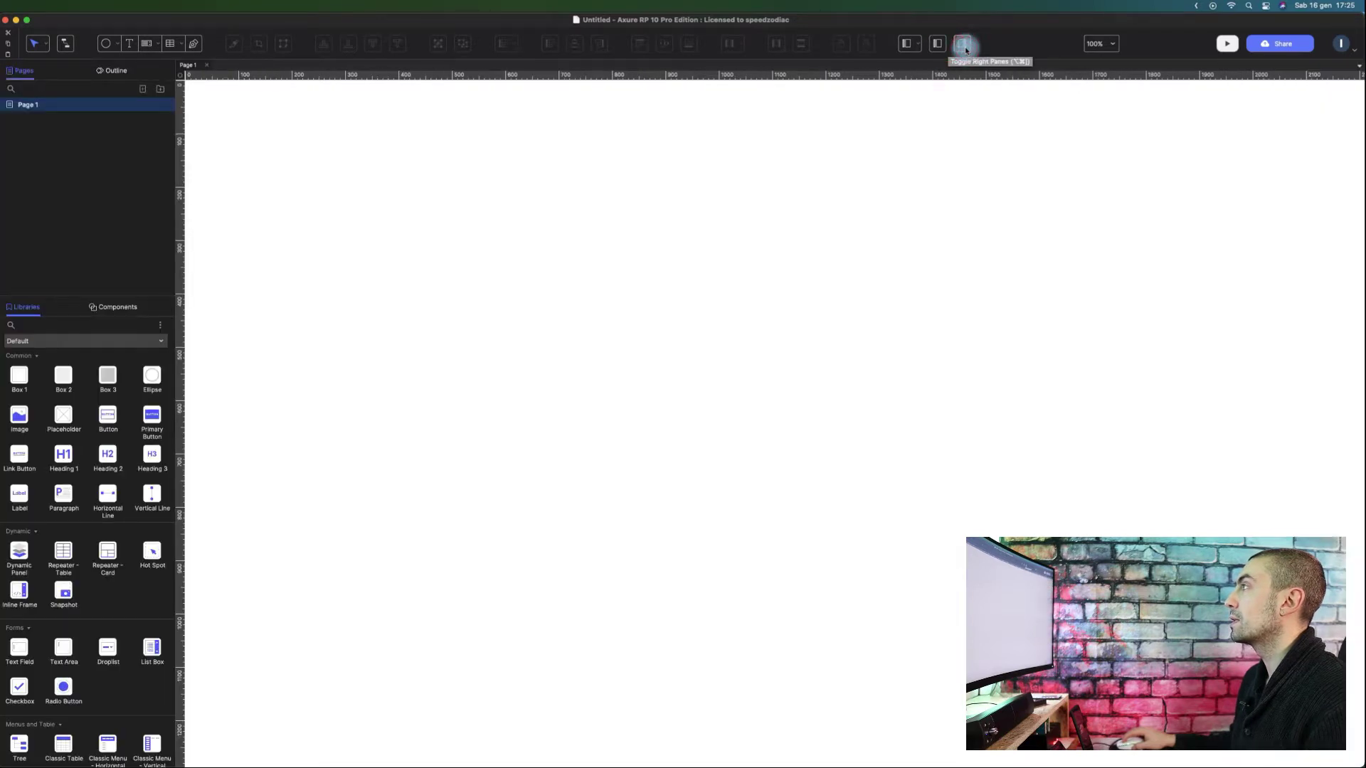
{"action": "left_click", "coordinate": [963, 44]}
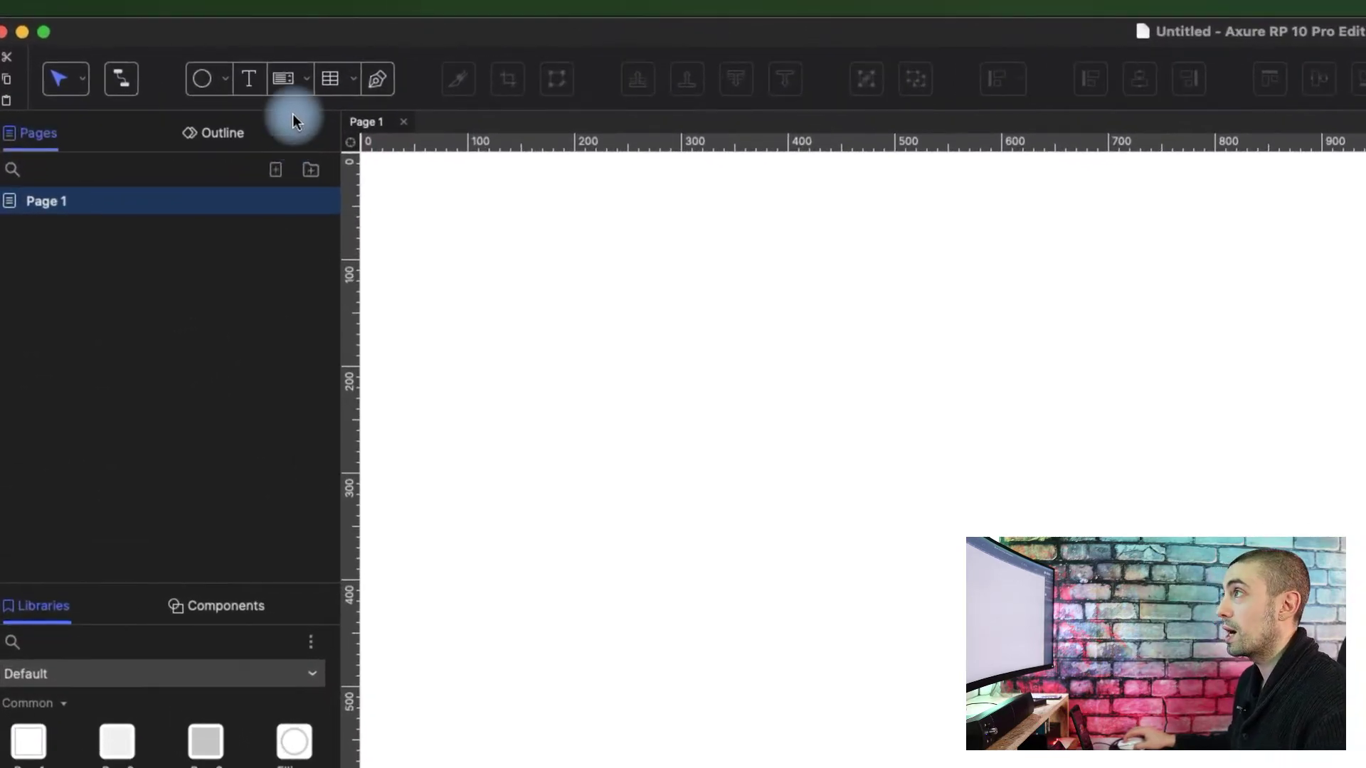
{"action": "left_click", "coordinate": [305, 80]}
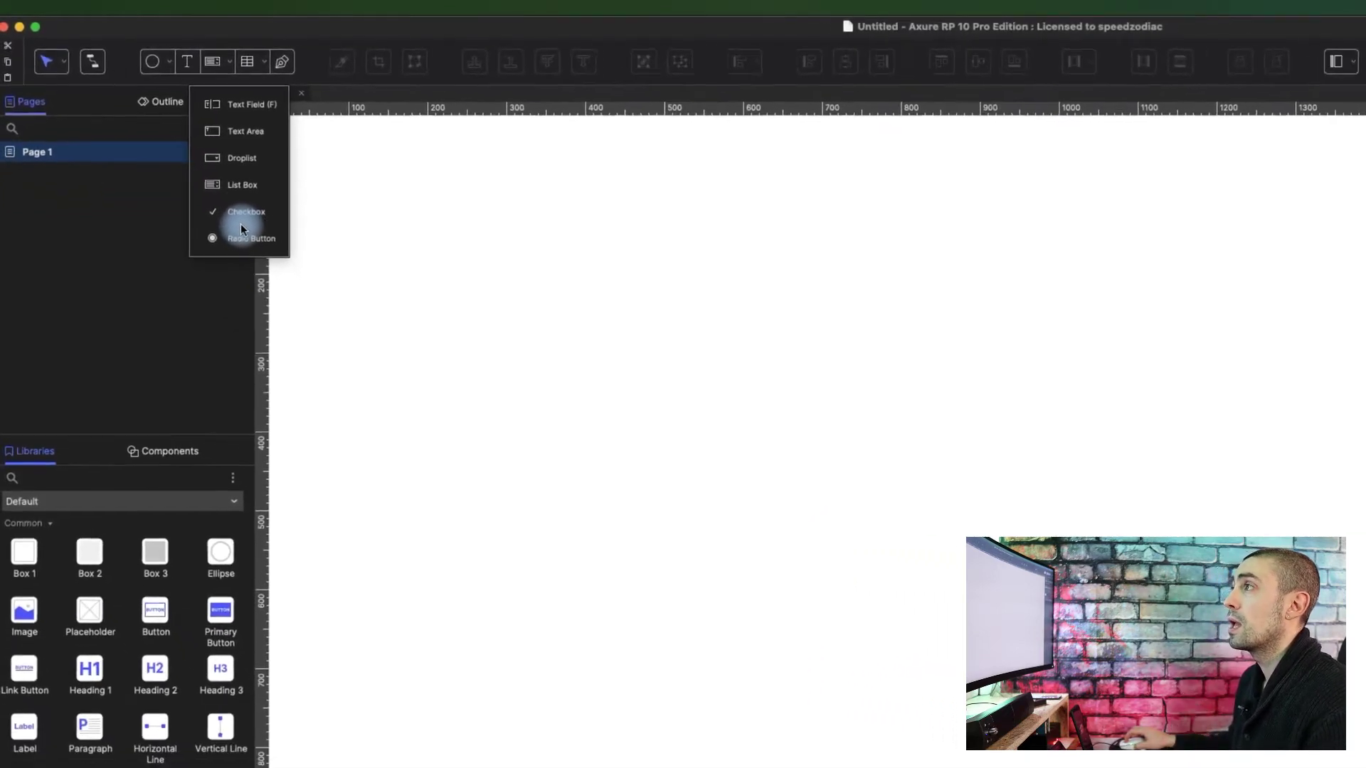
{"action": "left_click", "coordinate": [258, 62]}
{"action": "left_click", "coordinate": [259, 62]}
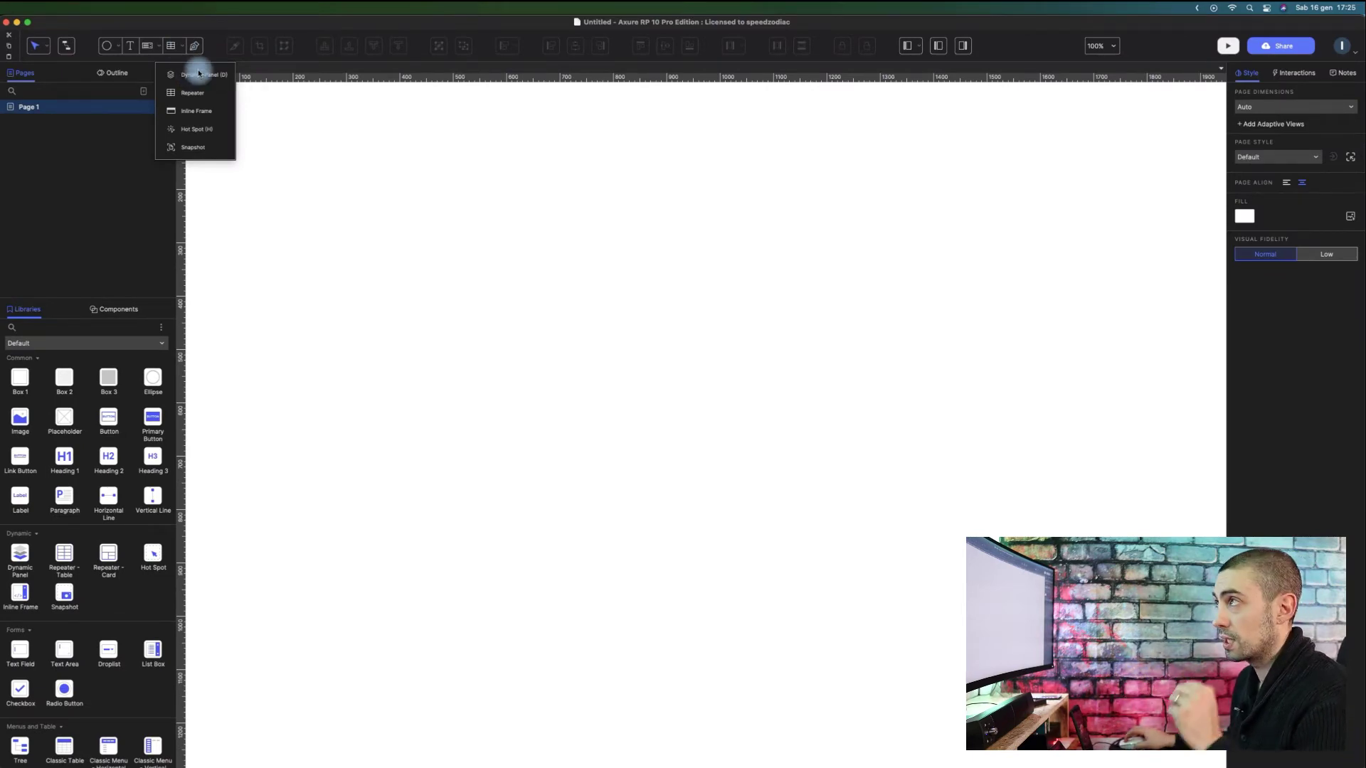
{"action": "left_click", "coordinate": [160, 48]}
{"action": "left_click", "coordinate": [161, 47]}
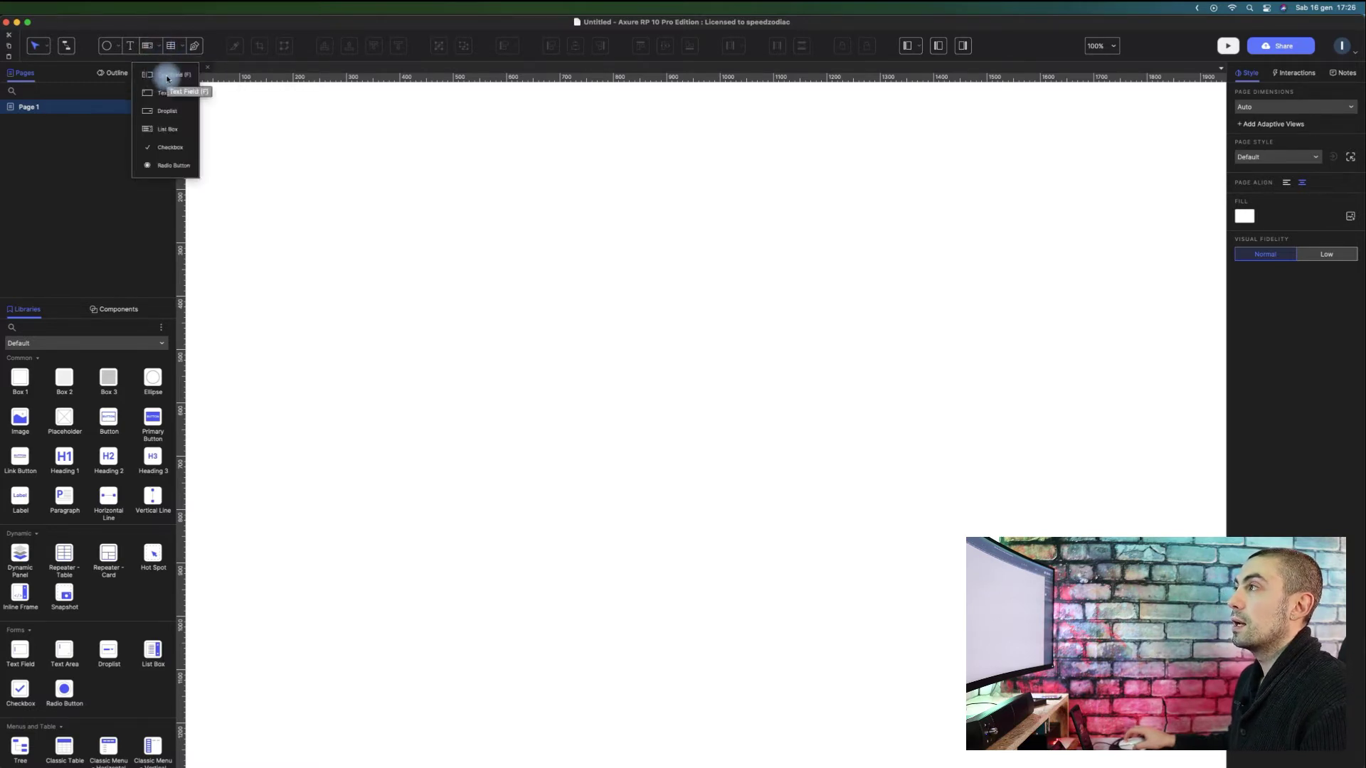
Step: Draw a text field near the page's top-left and fill it with sample text
{"action": "left_click", "coordinate": [167, 78]}
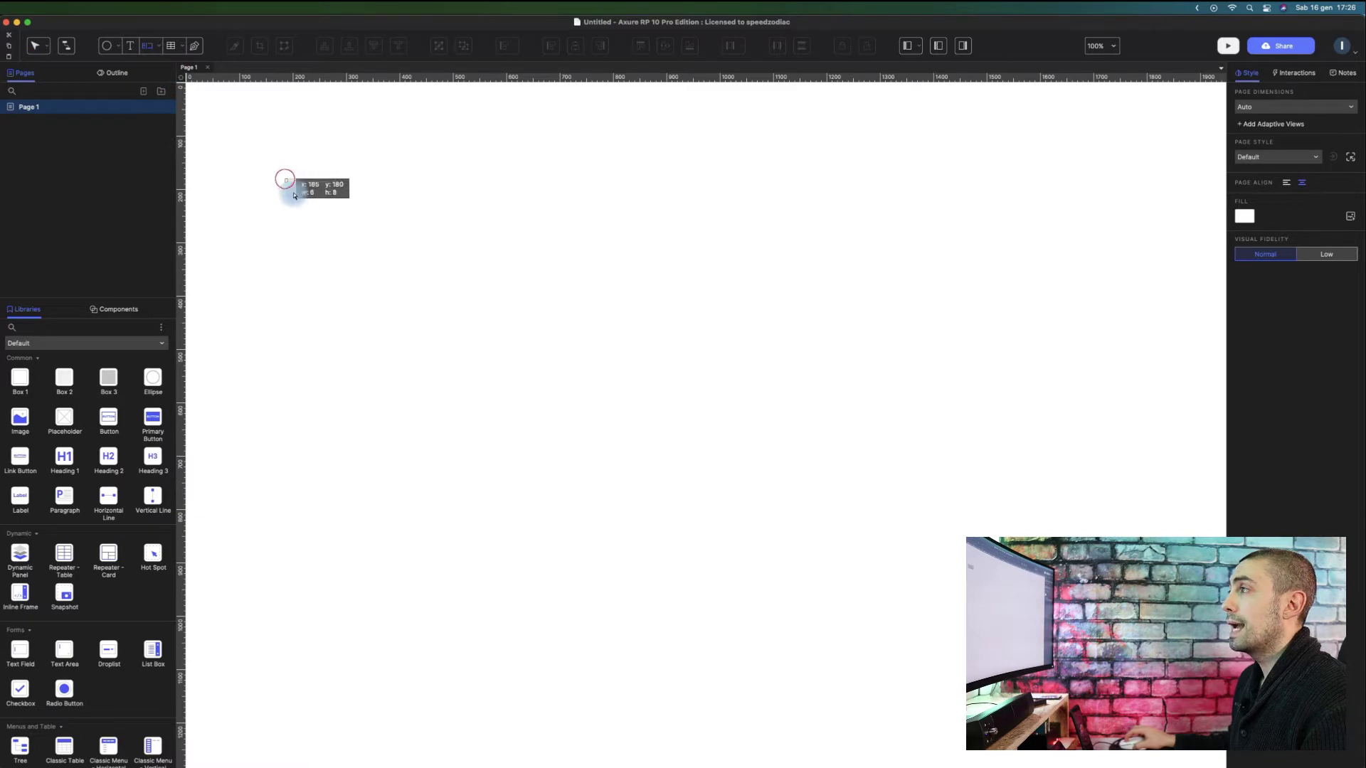
{"action": "left_click_drag", "start_coordinate": [285, 178], "coordinate": [541, 217]}
{"action": "double_click", "coordinate": [473, 200]}
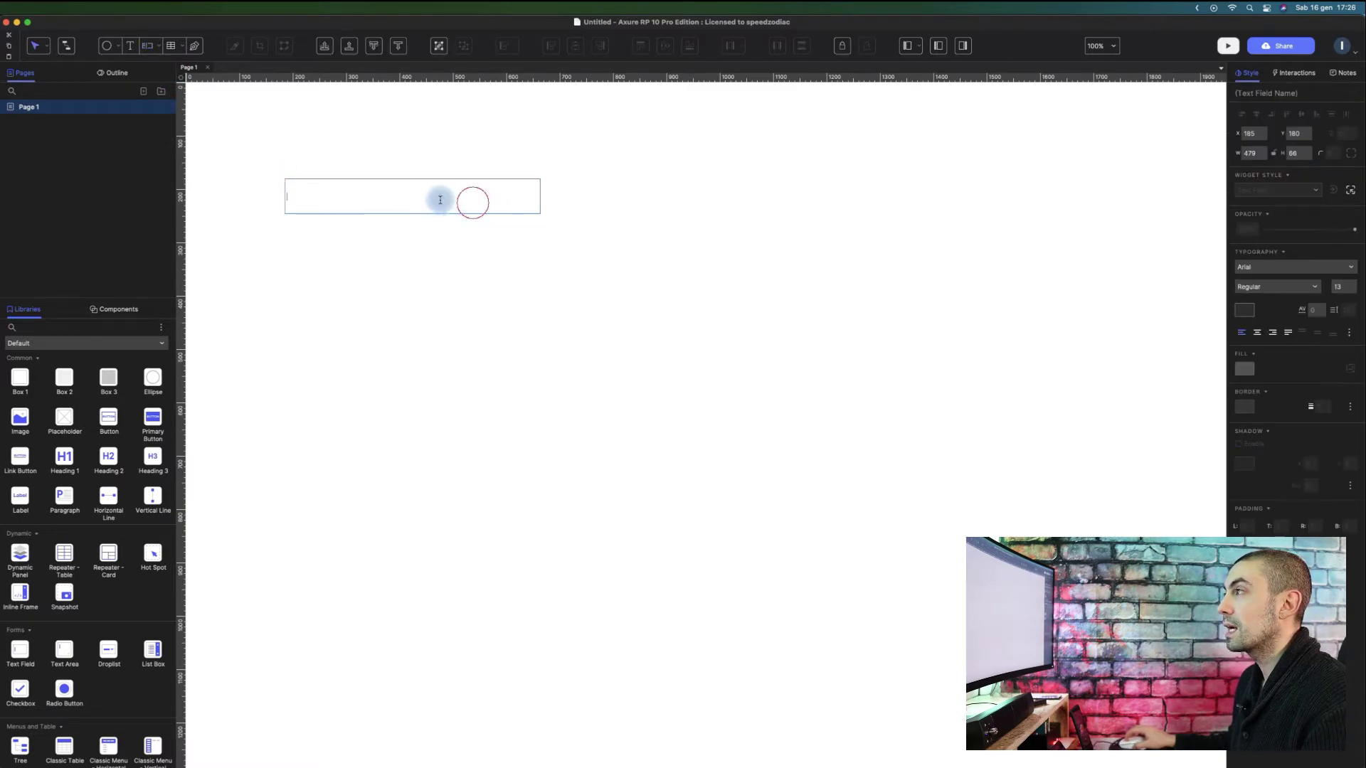
{"action": "type", "text": "fgrdsfbgxdfbgfdbg"}
Step: Draw a droplist below the text field, leaving its options editor empty
{"action": "left_click", "coordinate": [158, 46]}
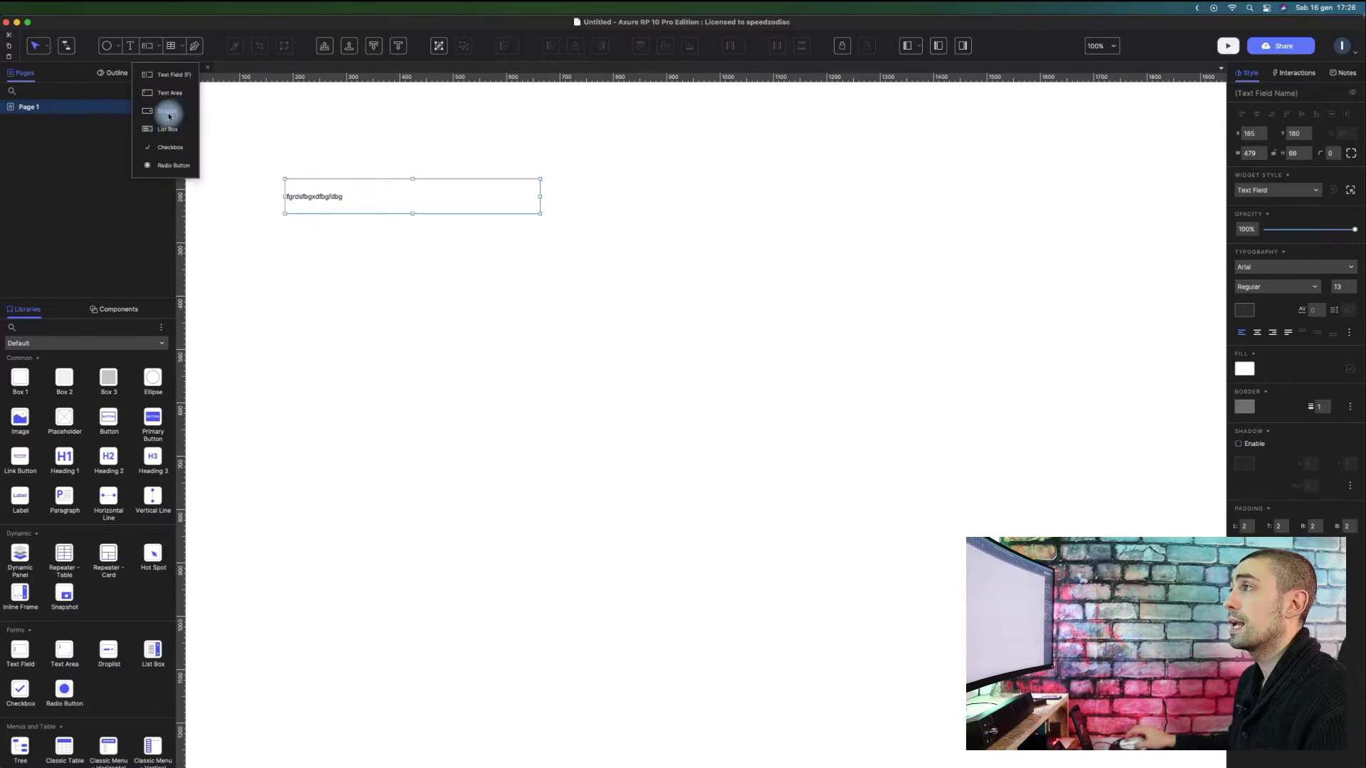
{"action": "left_click", "coordinate": [169, 113]}
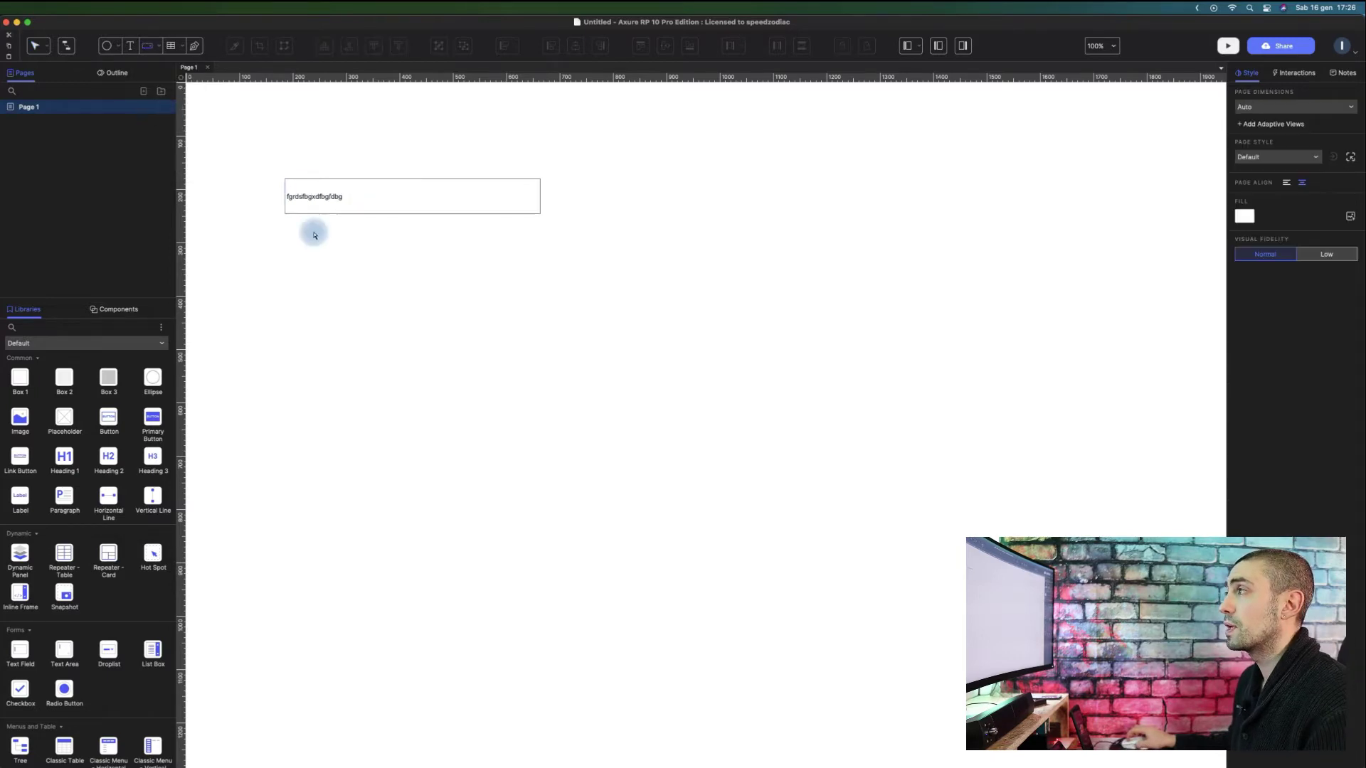
{"action": "left_click_drag", "start_coordinate": [284, 241], "coordinate": [539, 280]}
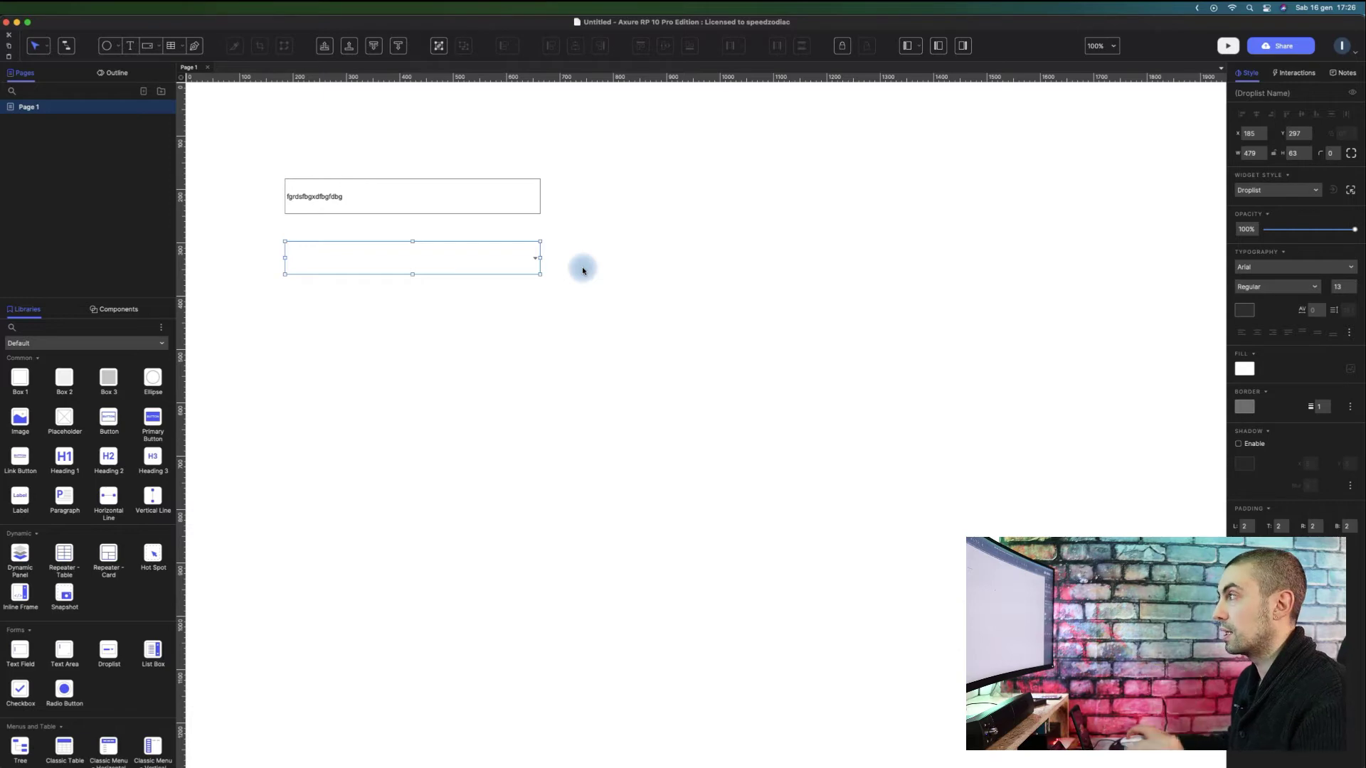
{"action": "double_click", "coordinate": [419, 266]}
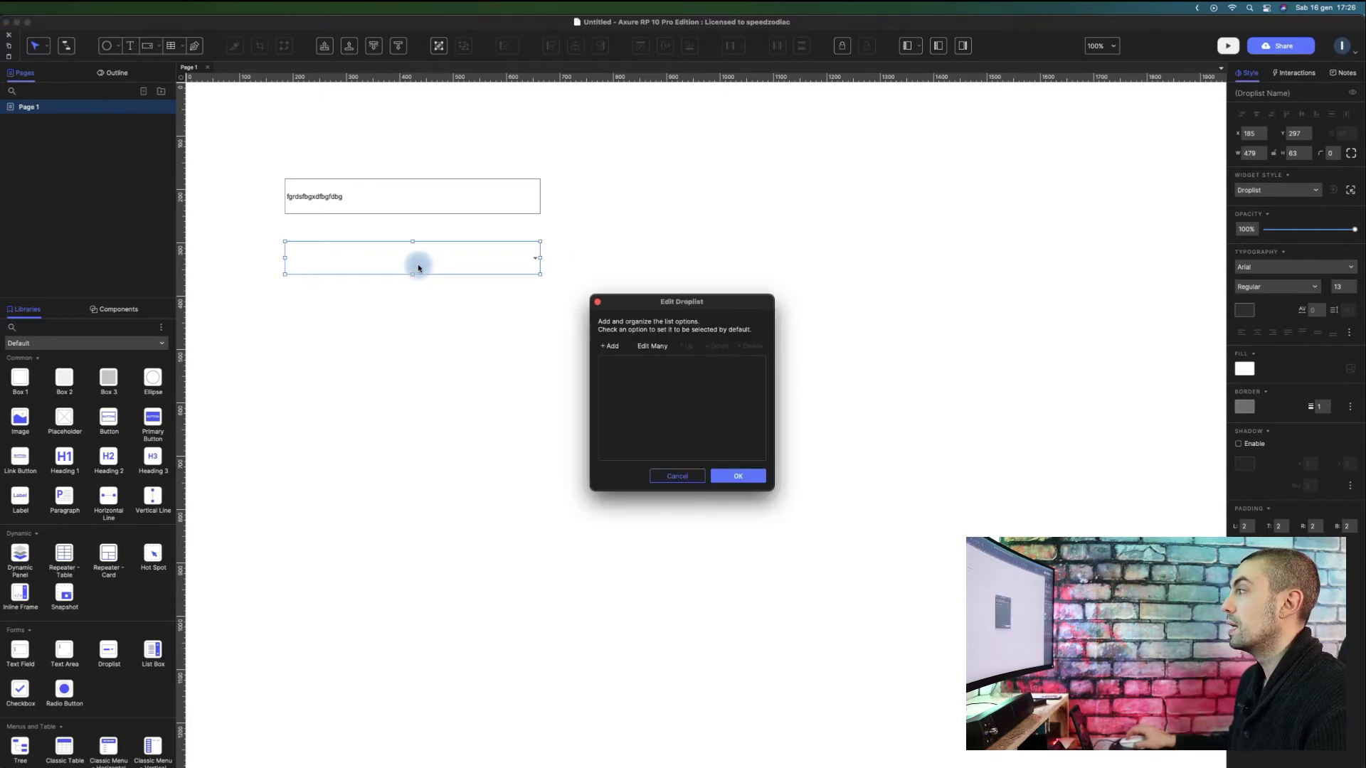
{"action": "left_click_drag", "start_coordinate": [657, 313], "coordinate": [651, 209]}
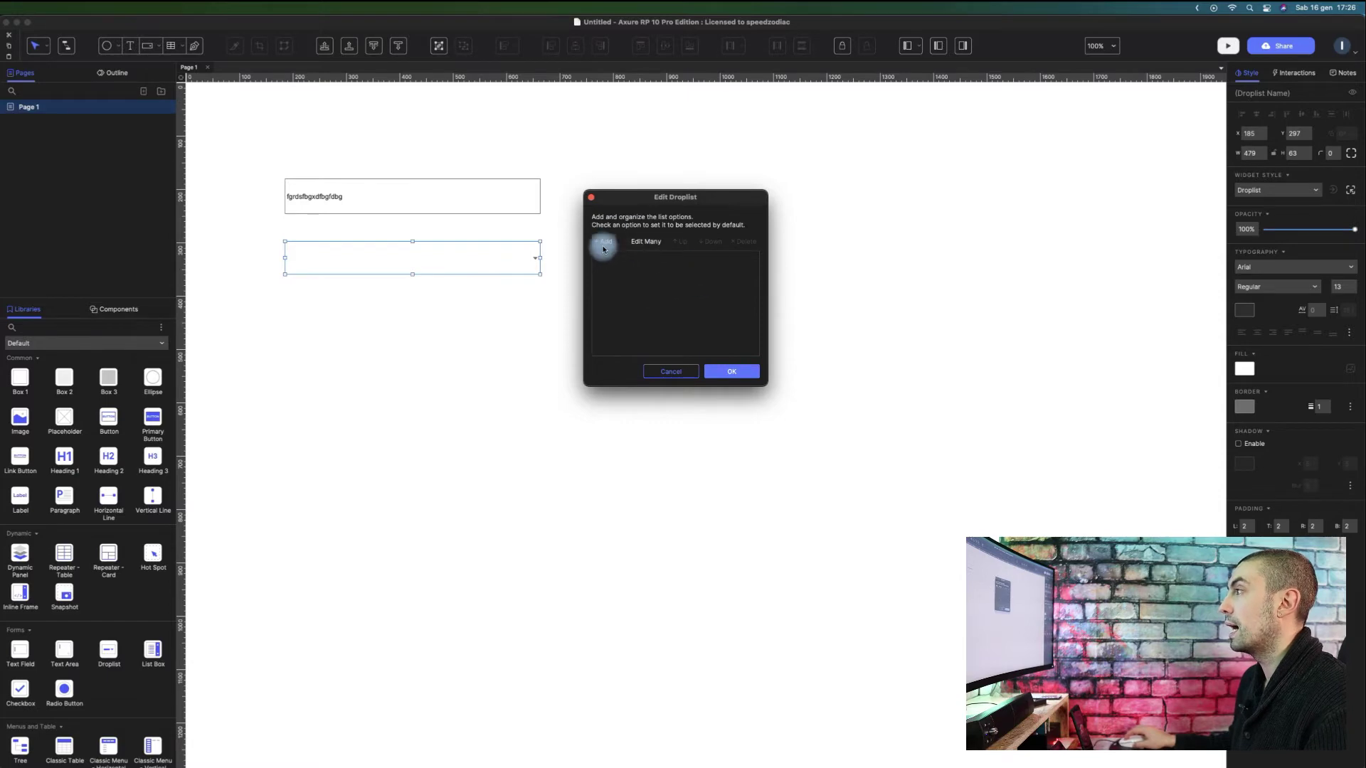
{"action": "left_click", "coordinate": [729, 375]}
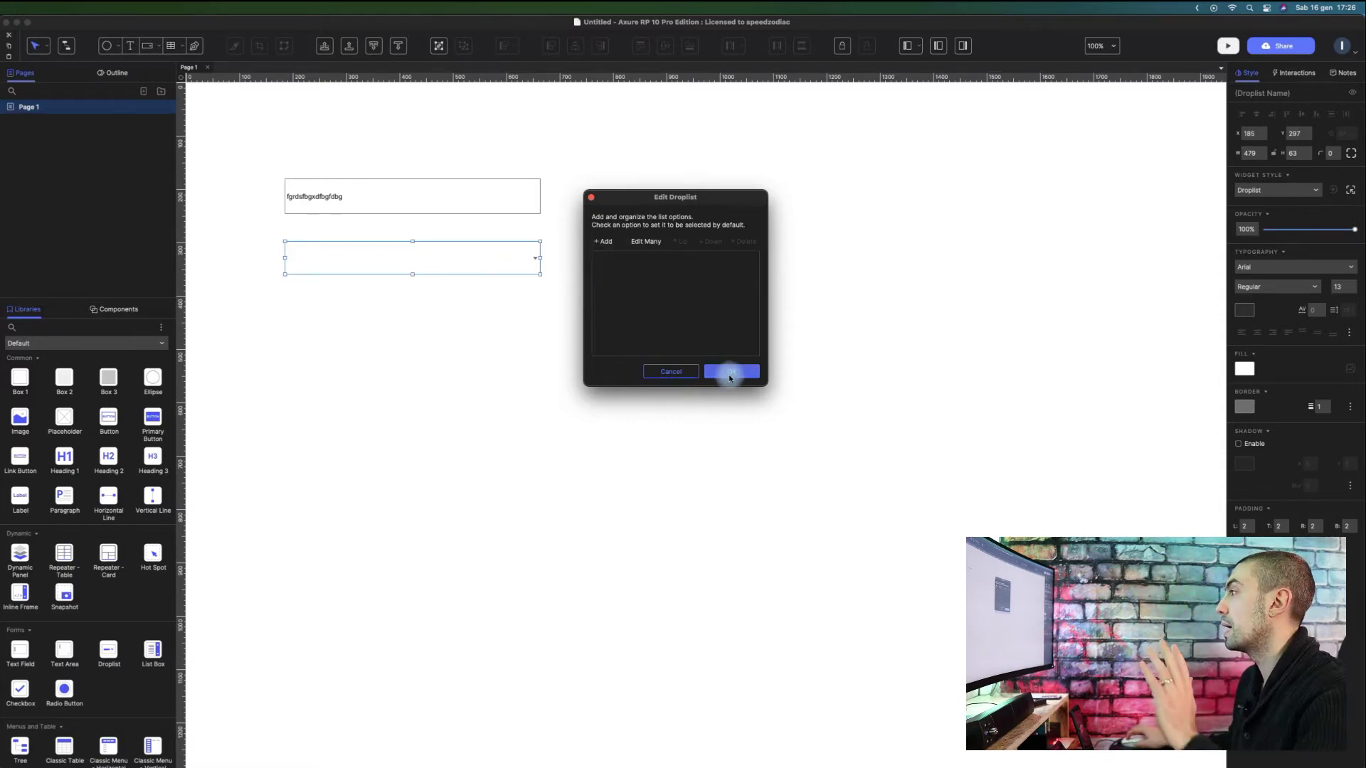
{"action": "left_click", "coordinate": [676, 371]}
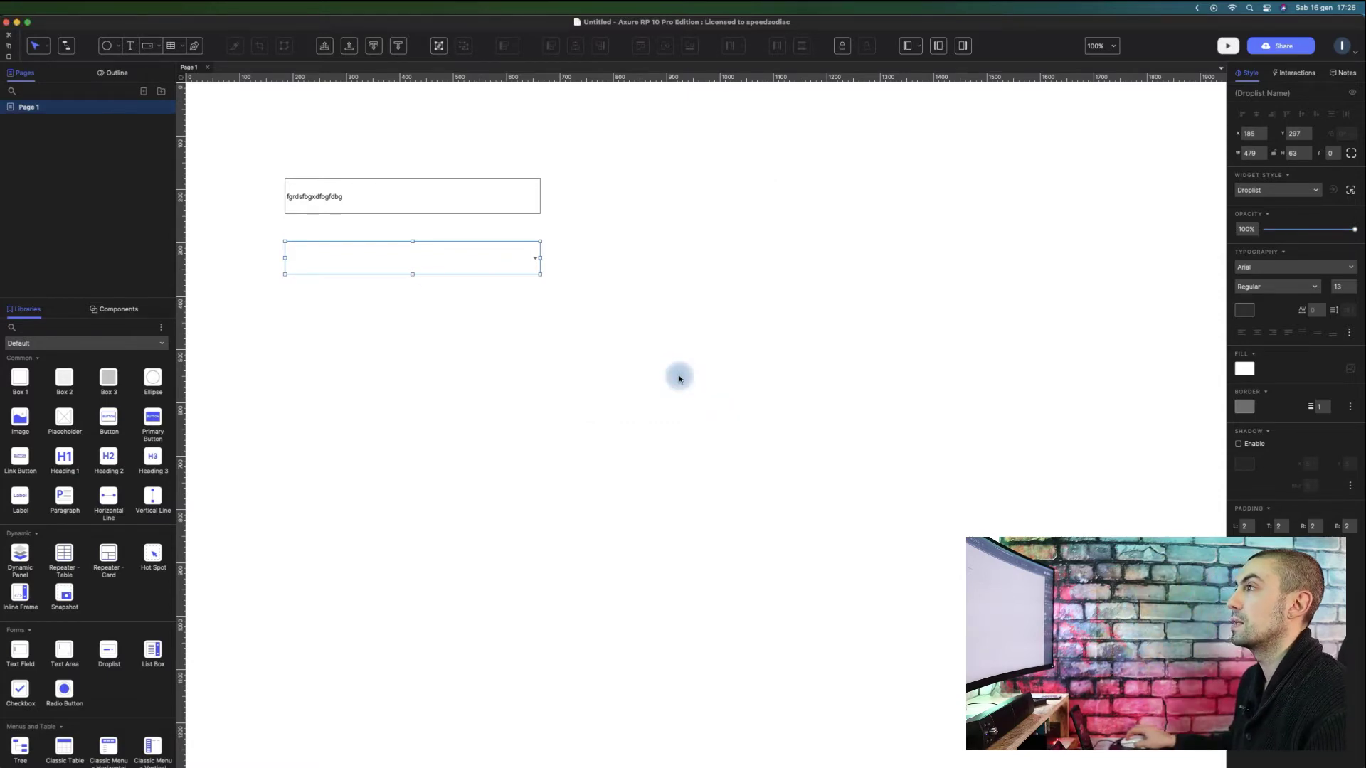
Step: Draw a 479×148 list box below the droplist
{"action": "left_click", "coordinate": [160, 48]}
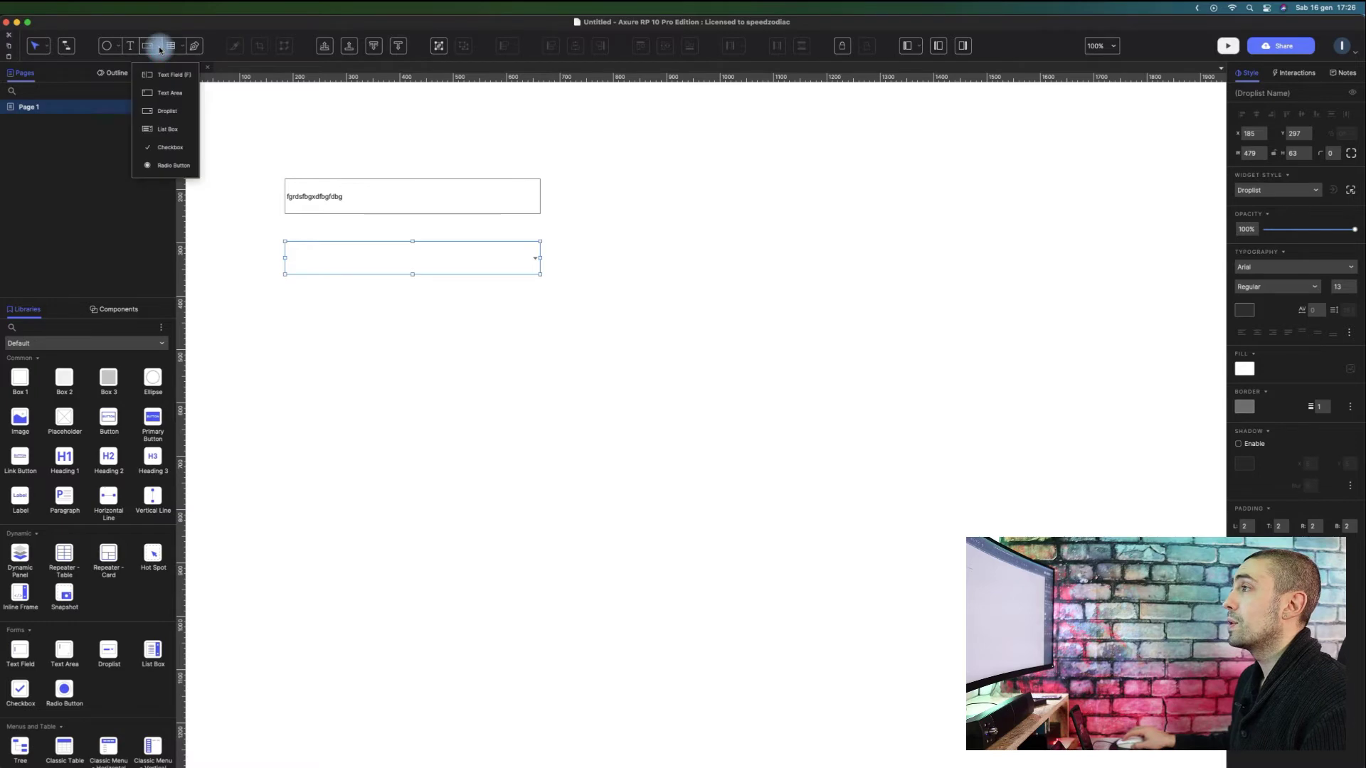
{"action": "left_click", "coordinate": [171, 133]}
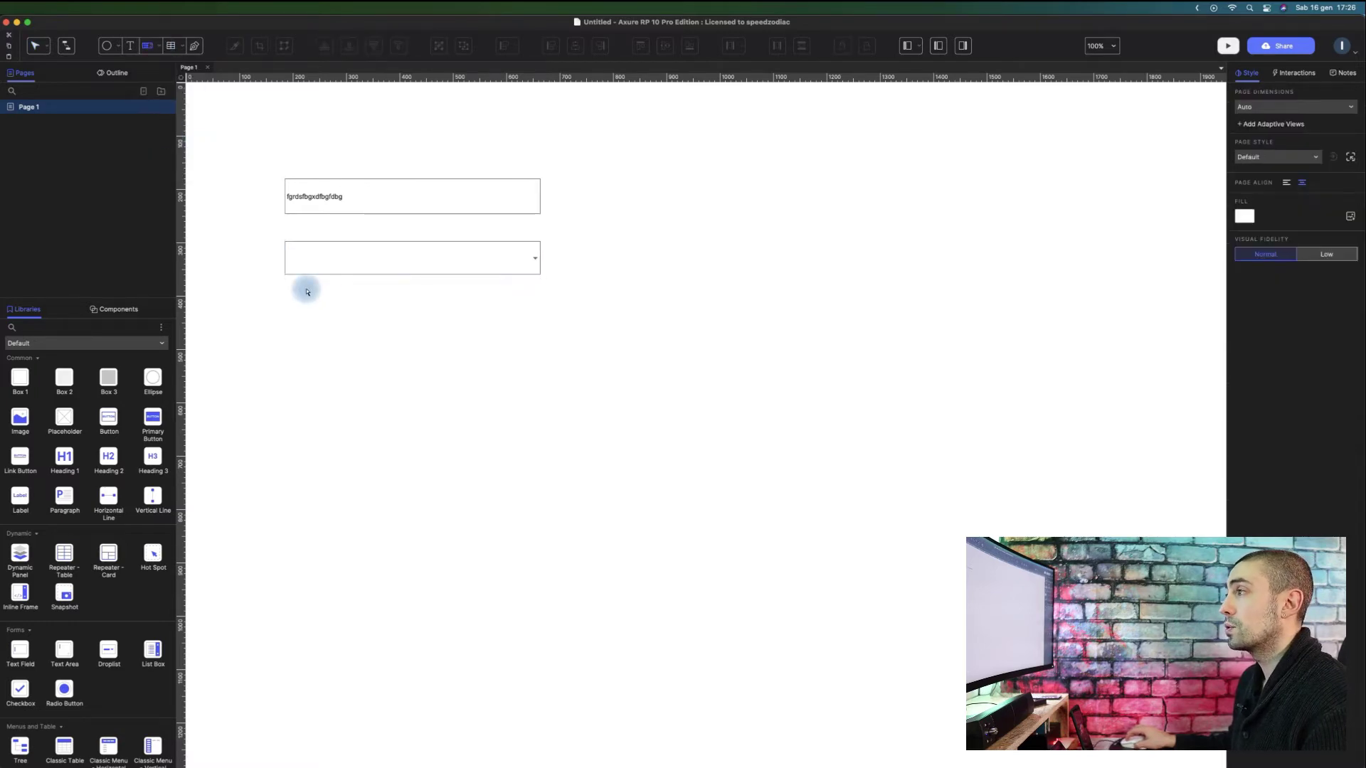
{"action": "left_click_drag", "start_coordinate": [285, 288], "coordinate": [540, 365]}
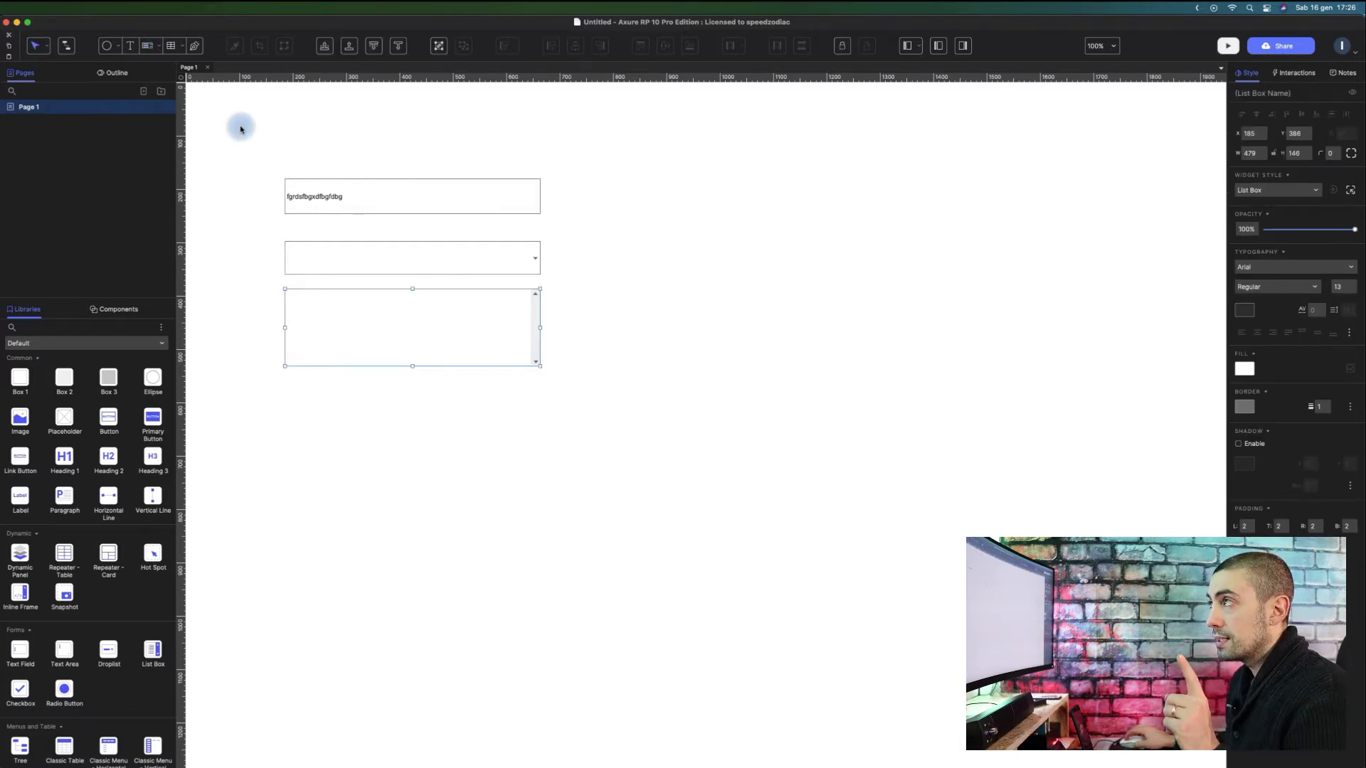
Step: Draw a 470×384 dynamic panel to the right of the form widgets
{"action": "left_click", "coordinate": [184, 47]}
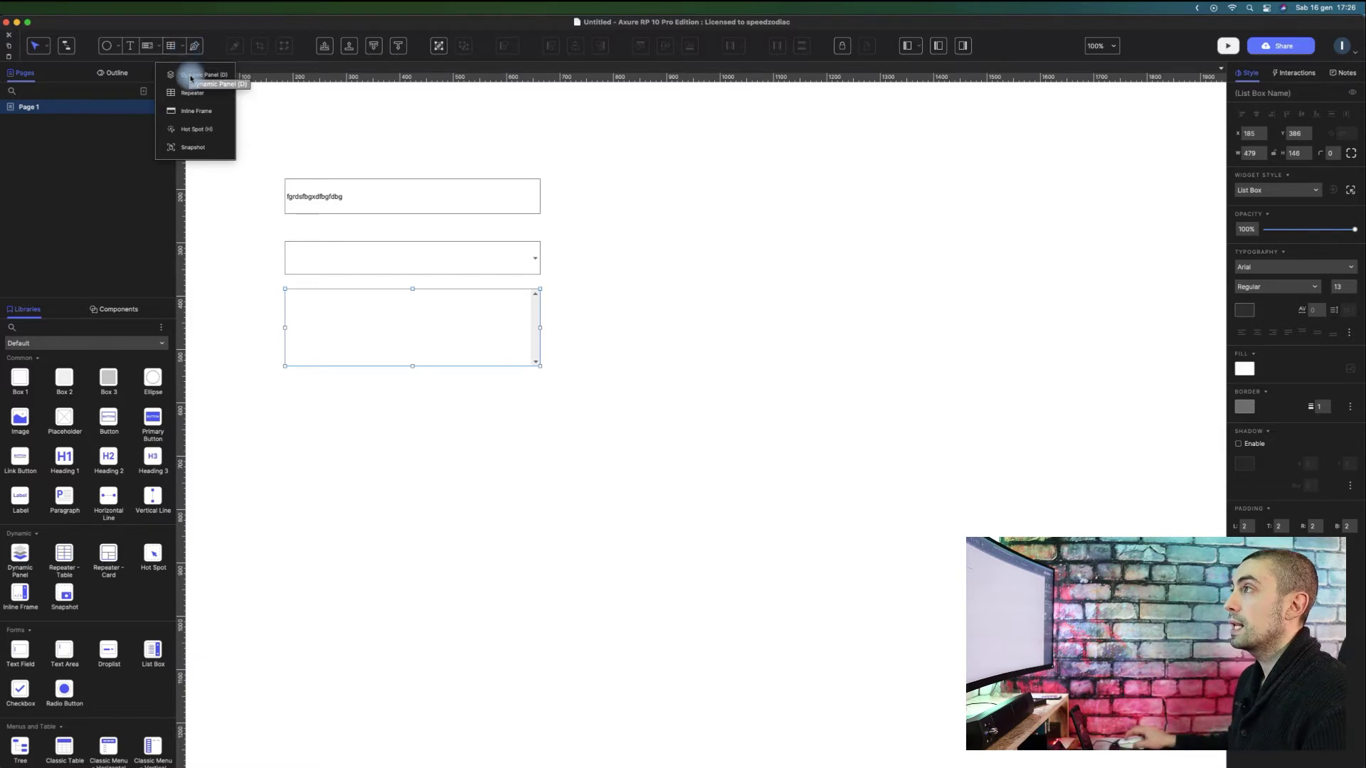
{"action": "left_click", "coordinate": [191, 76]}
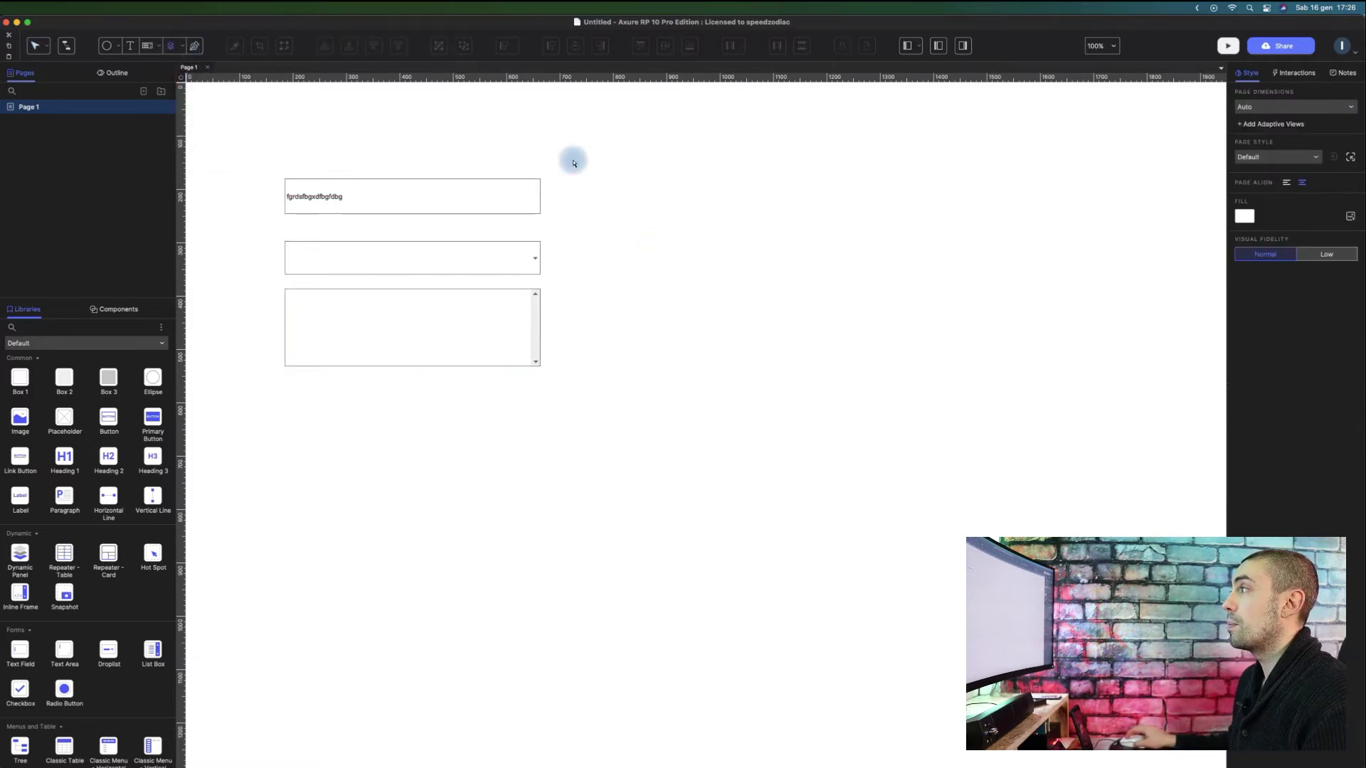
{"action": "left_click_drag", "start_coordinate": [569, 178], "coordinate": [819, 383]}
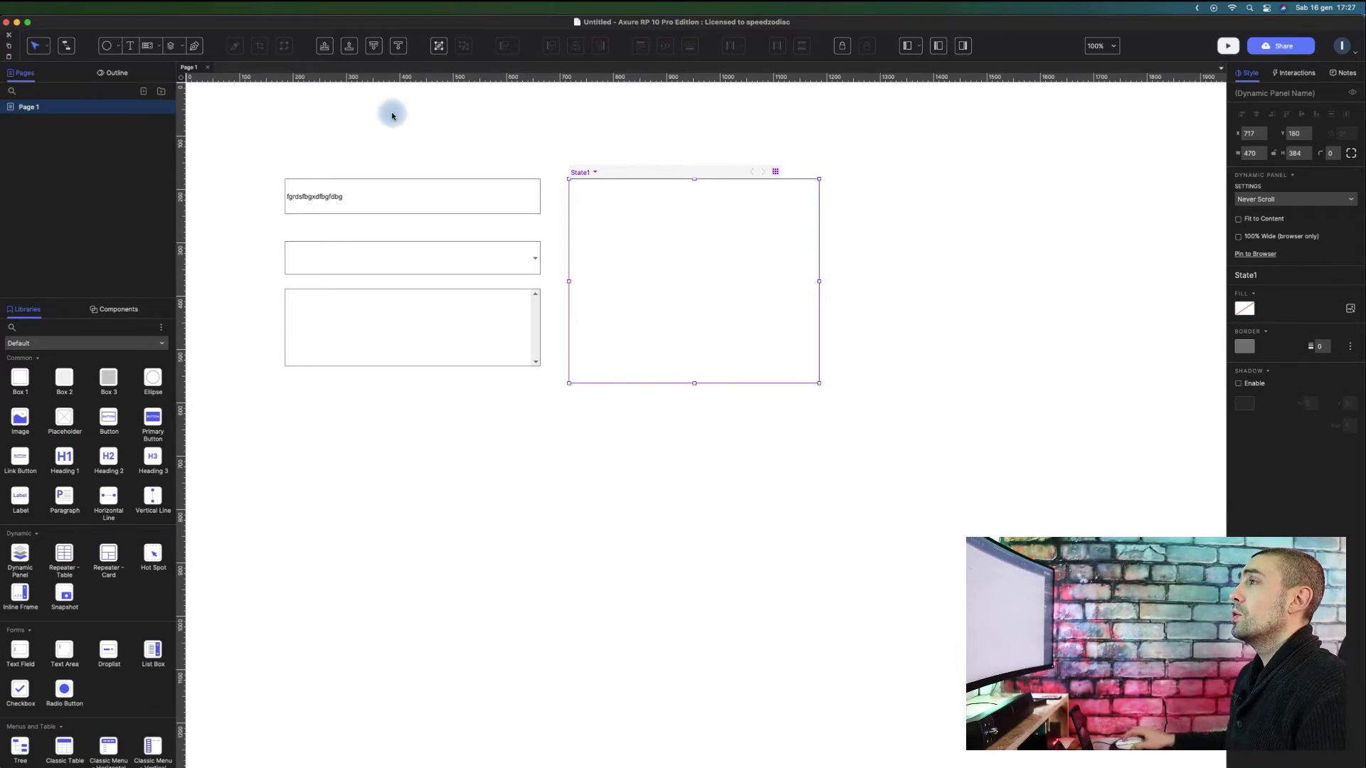
{"action": "left_click", "coordinate": [181, 46]}
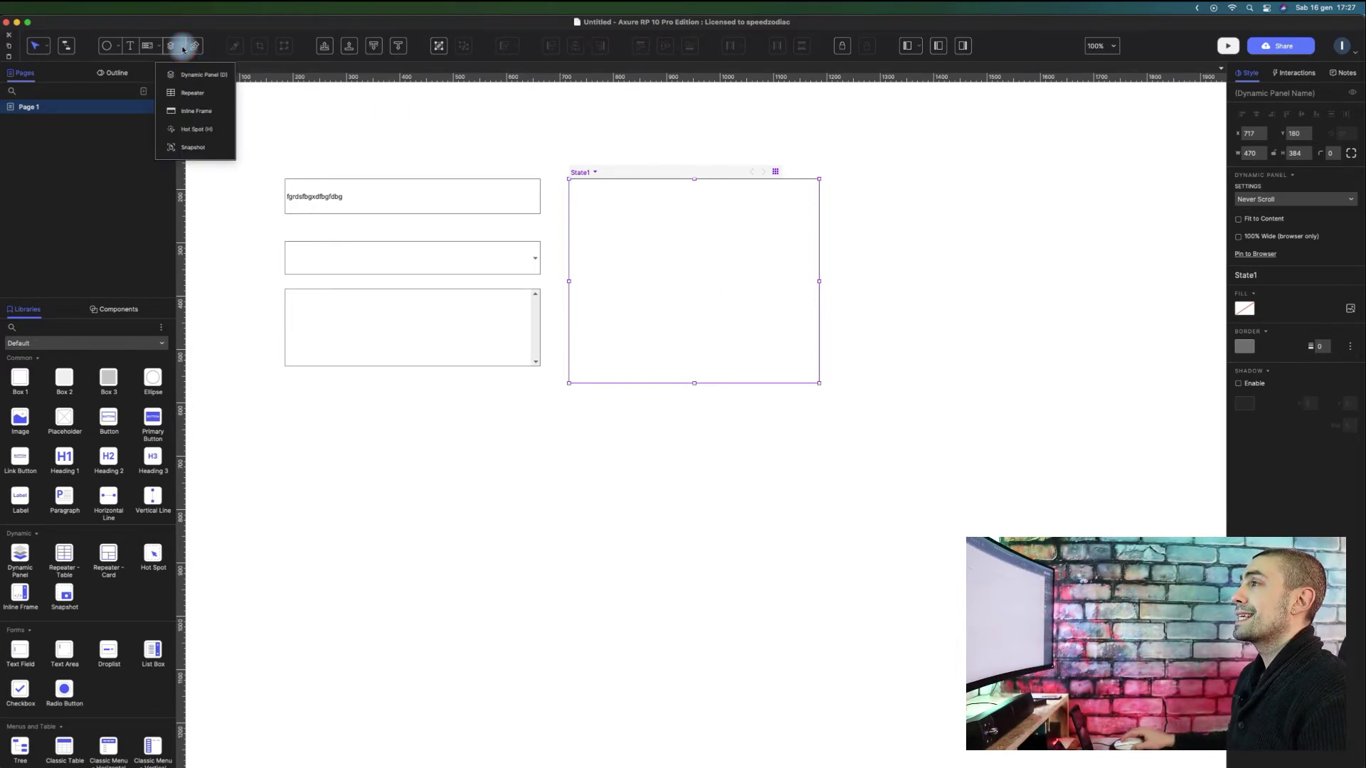
Step: Drag out a repeater with First_Name, Last_Name and Score rows below the dynamic panel
{"action": "left_click", "coordinate": [193, 98]}
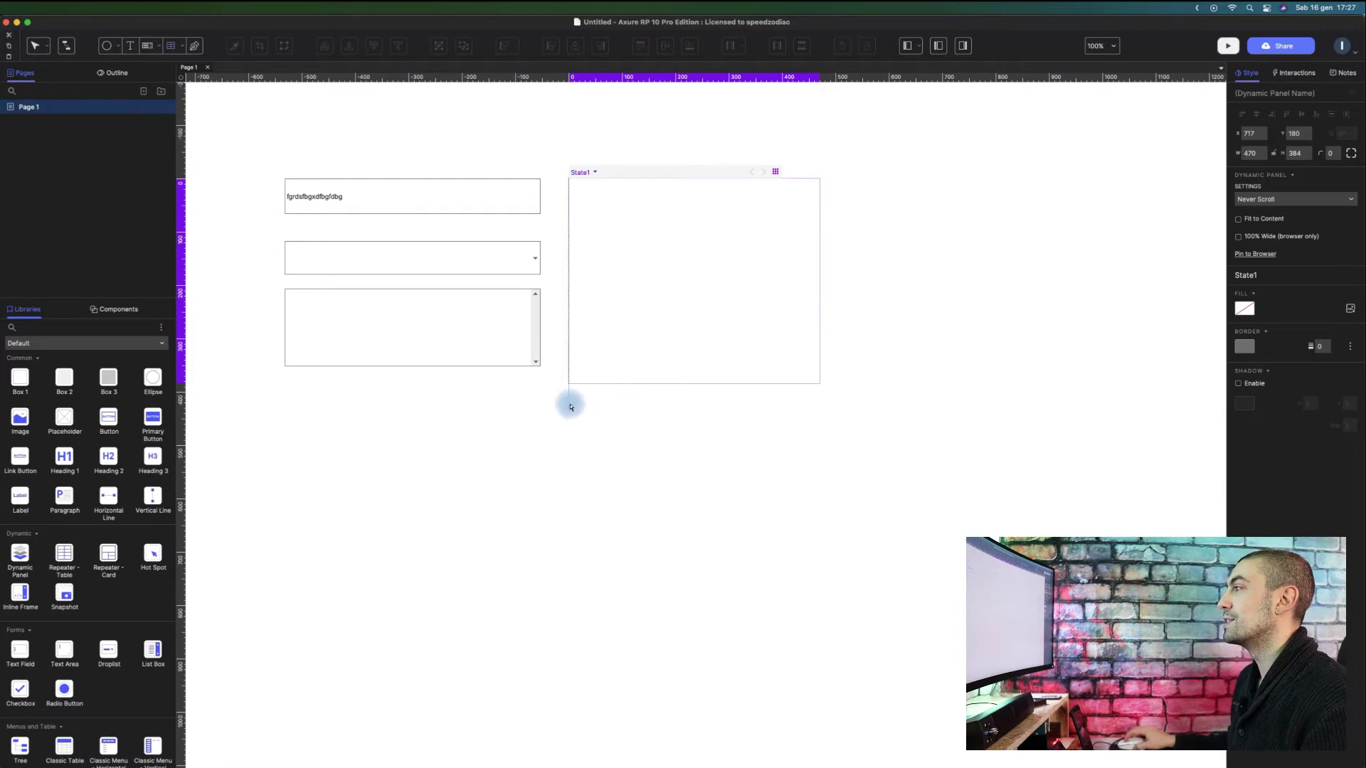
{"action": "mouse_move", "coordinate": [568, 402]}
{"action": "left_mouse_down"}
{"action": "mouse_move", "coordinate": [589, 438]}
{"action": "mouse_move", "coordinate": [1012, 582]}
{"action": "mouse_move", "coordinate": [1013, 619]}
{"action": "mouse_move", "coordinate": [1013, 602]}
{"action": "mouse_move", "coordinate": [924, 601]}
{"action": "mouse_move", "coordinate": [1013, 555]}
{"action": "mouse_move", "coordinate": [1013, 572]}
{"action": "left_mouse_up"}
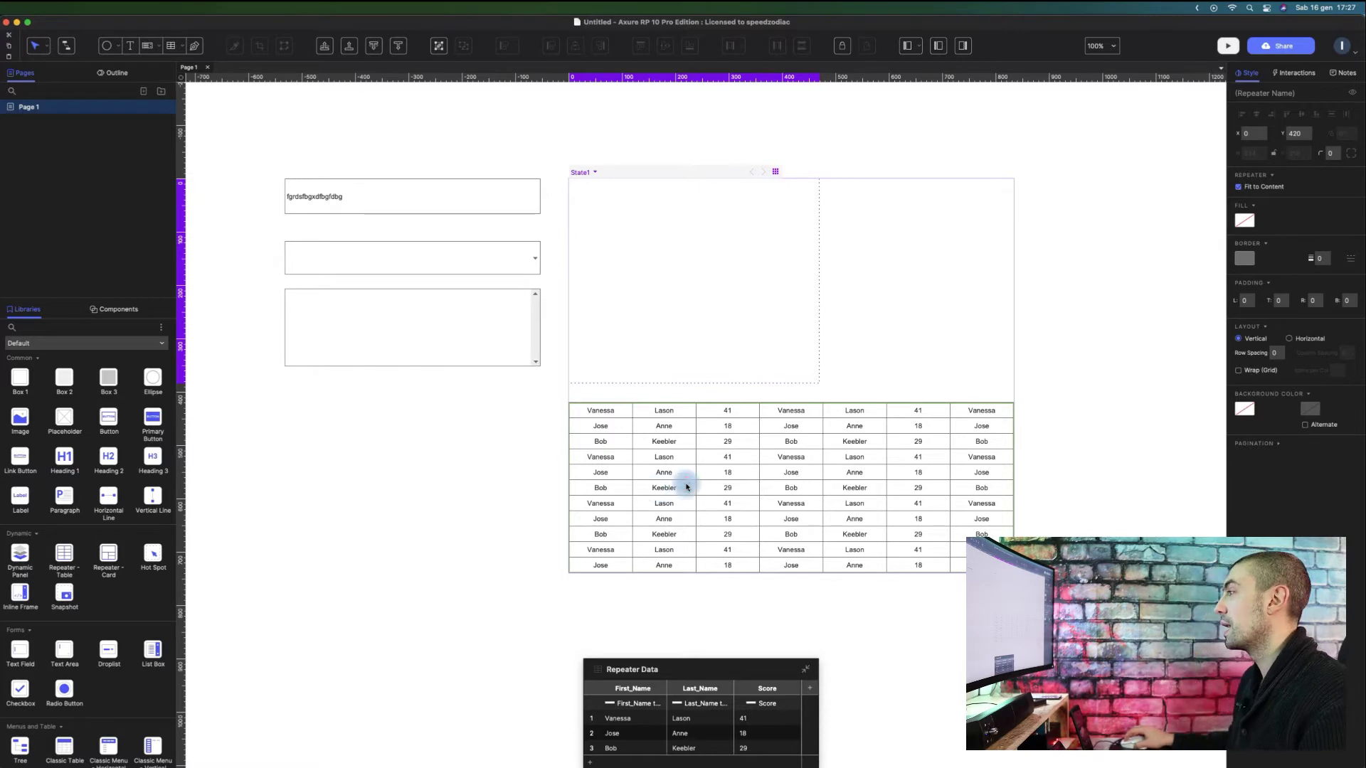
Step: Undo the repeater table and show the dynamic widget types again
{"action": "key", "text": "super+z"}
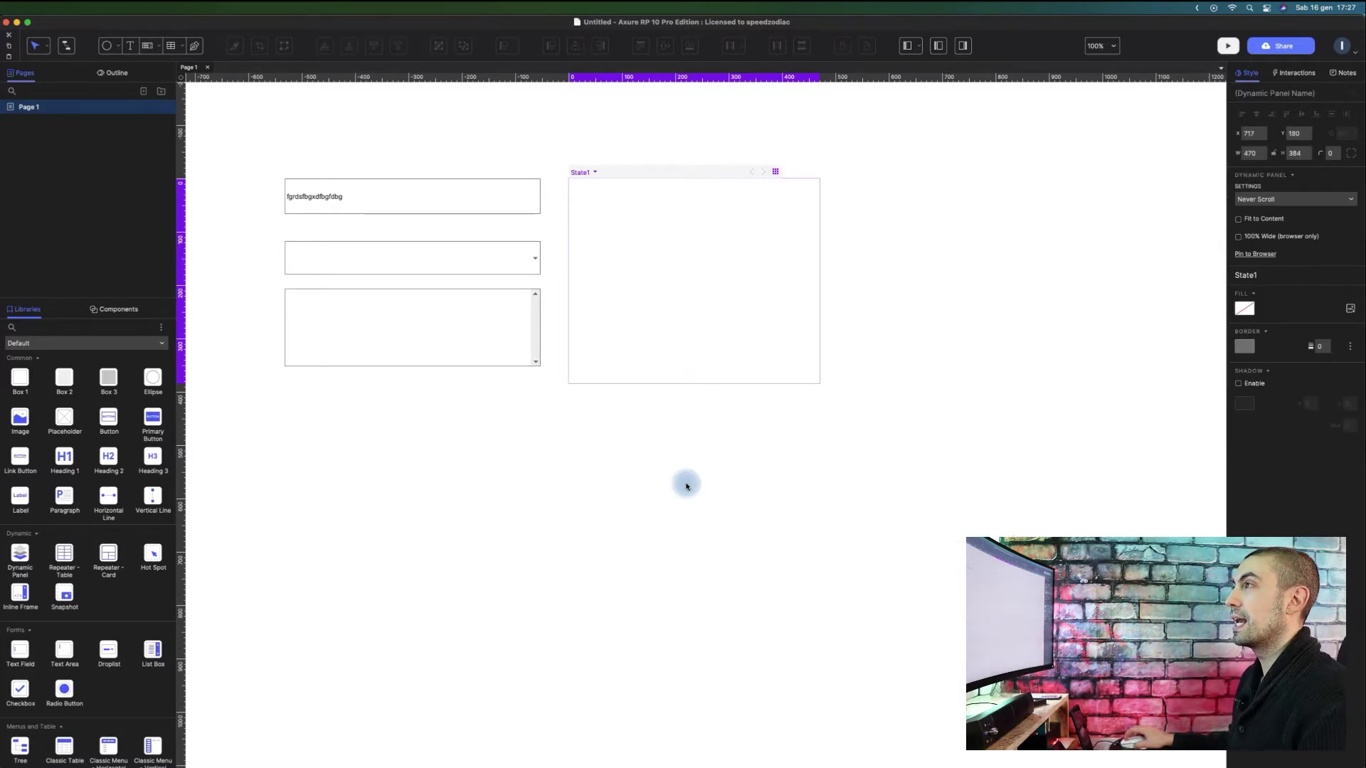
{"action": "left_click", "coordinate": [181, 45]}
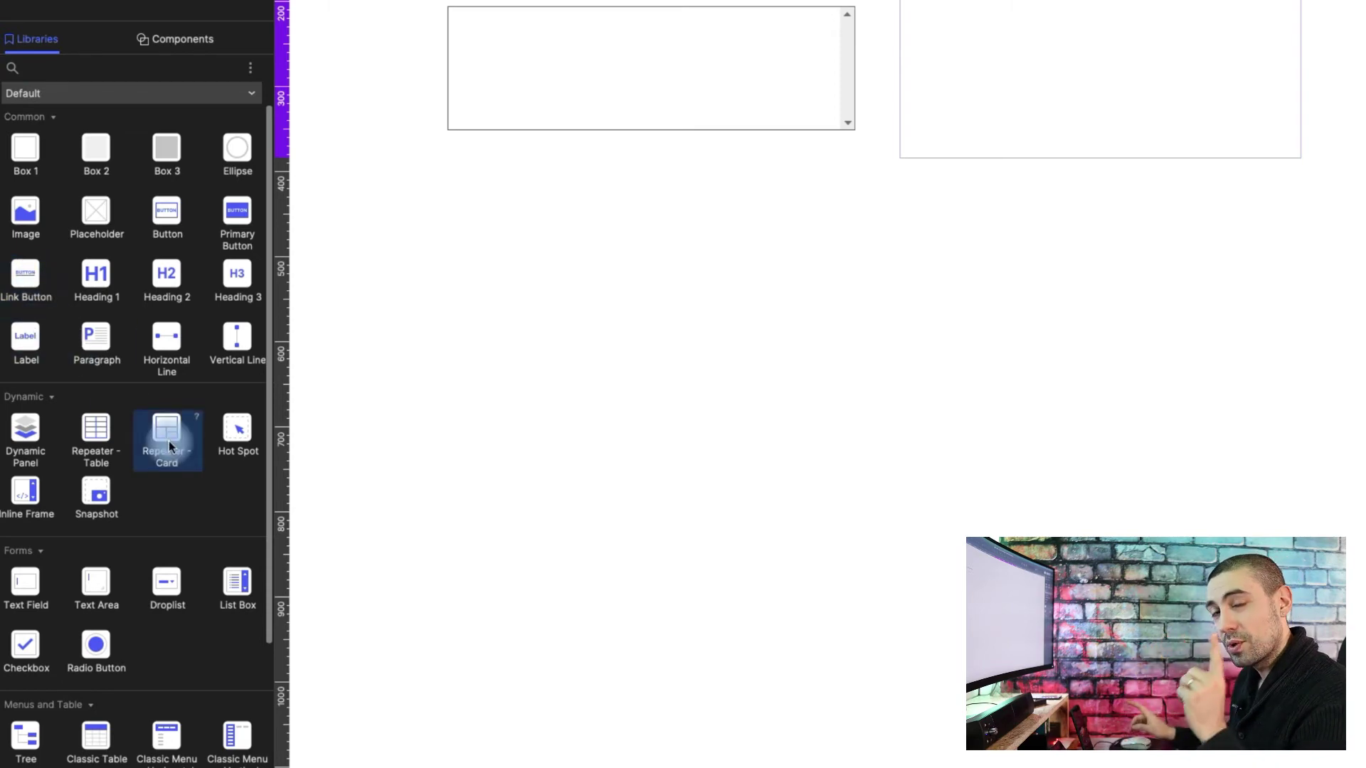
Step: Place a repeater table and a Headings 1–3 card repeater below the dynamic panel
{"action": "left_click_drag", "start_coordinate": [96, 430], "coordinate": [898, 211]}
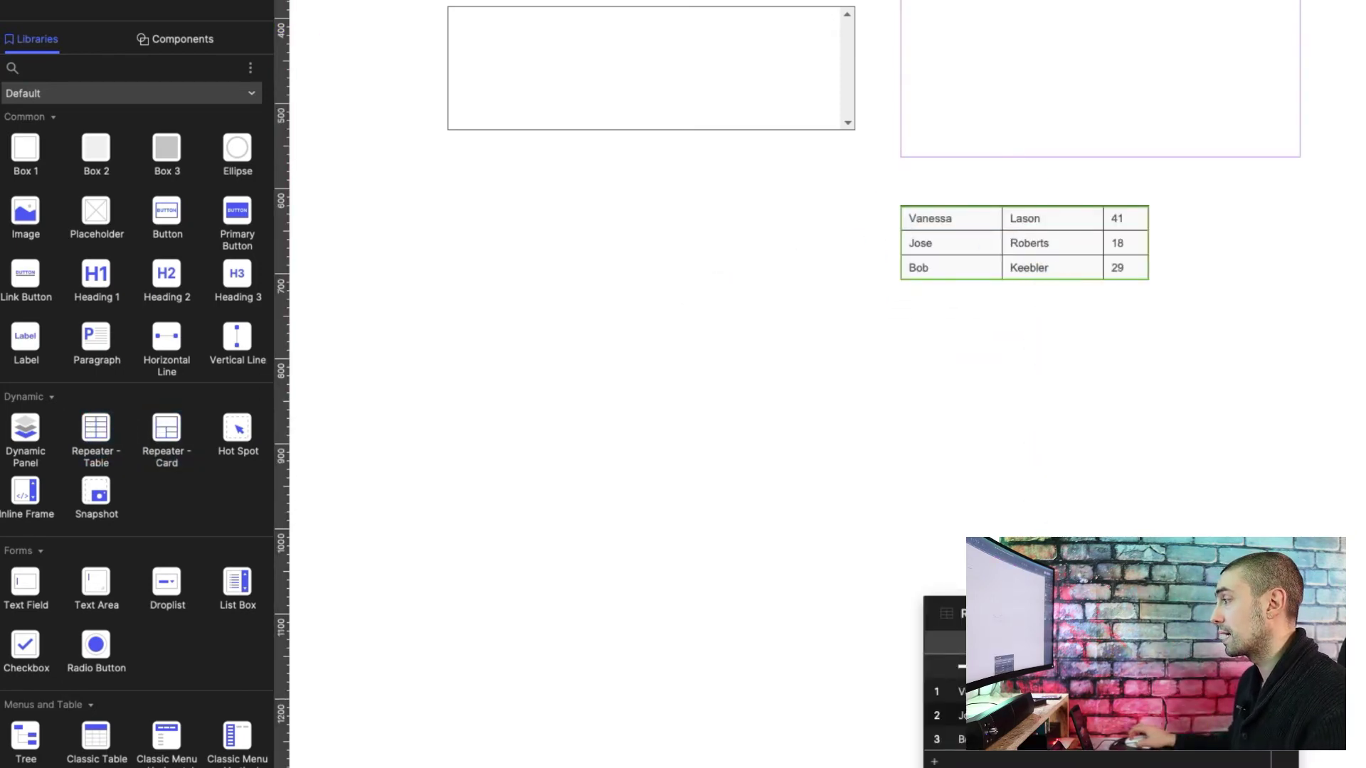
{"action": "left_click", "coordinate": [1001, 243]}
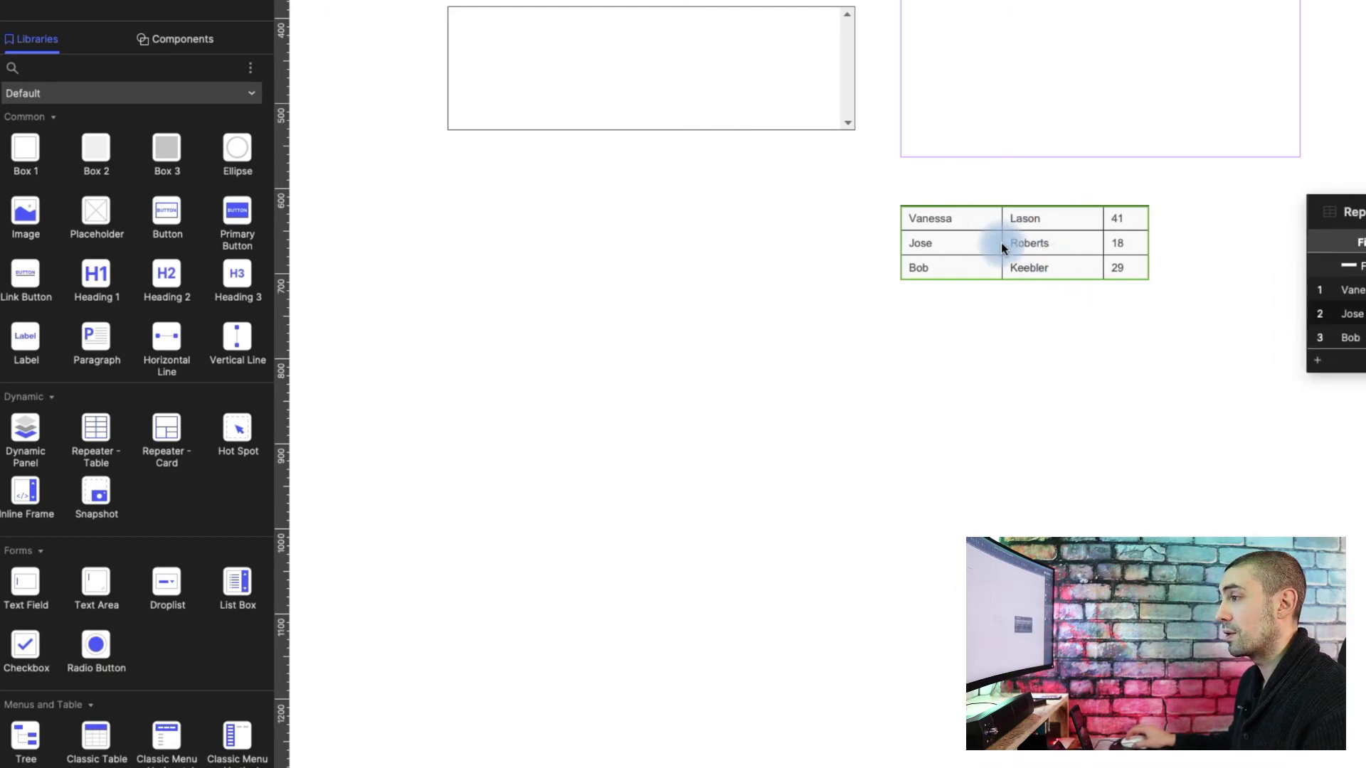
{"action": "left_click", "coordinate": [168, 432]}
{"action": "left_click_drag", "start_coordinate": [168, 432], "coordinate": [902, 314]}
{"action": "left_click_drag", "start_coordinate": [1070, 624], "coordinate": [1365, 345]}
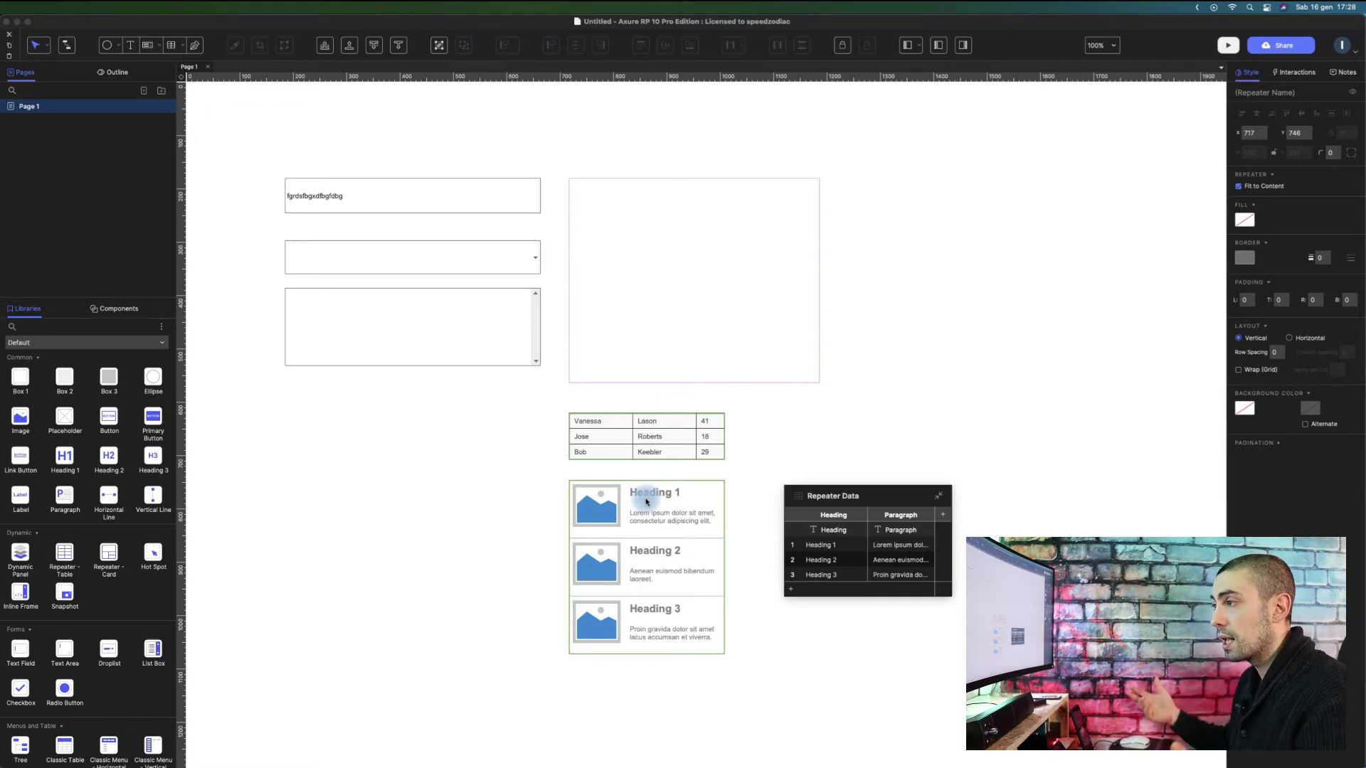
Step: Deselect the card repeater so its Repeater Data editor closes
{"action": "scroll", "coordinate": [121, 580], "scroll_direction": "down", "scroll_amount": 3}
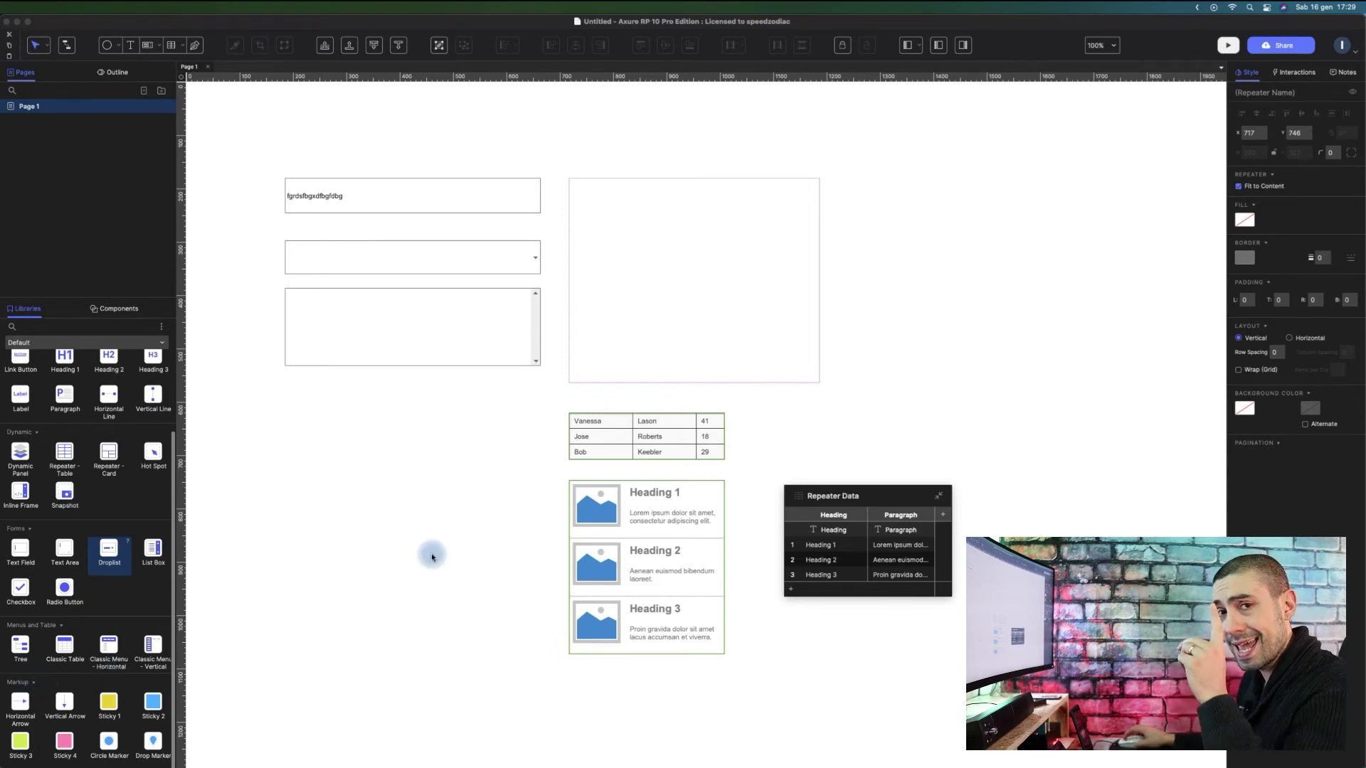
{"action": "left_click", "coordinate": [1144, 249]}
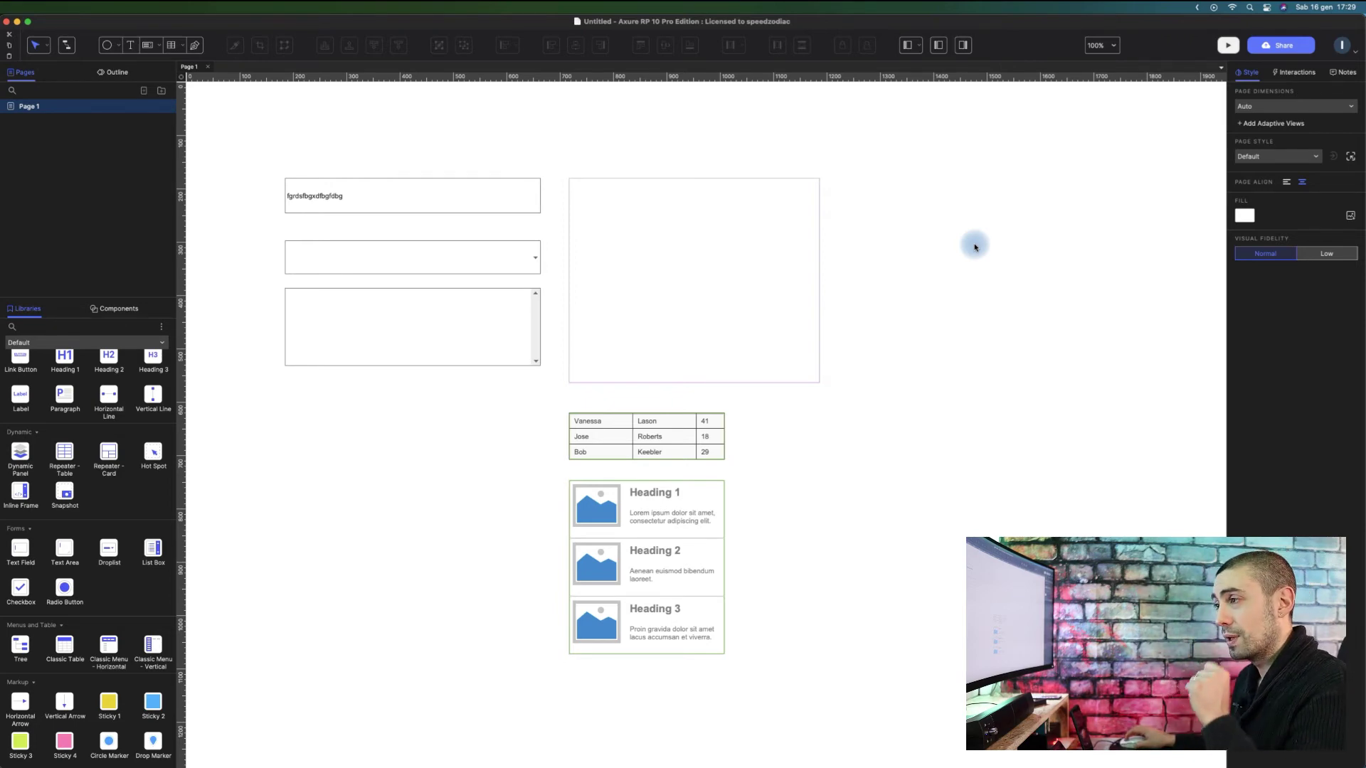
Step: Build a card of image, Heading 1, paragraph and link button beside the repeaters
{"action": "scroll", "coordinate": [84, 407], "scroll_direction": "up", "scroll_amount": 3}
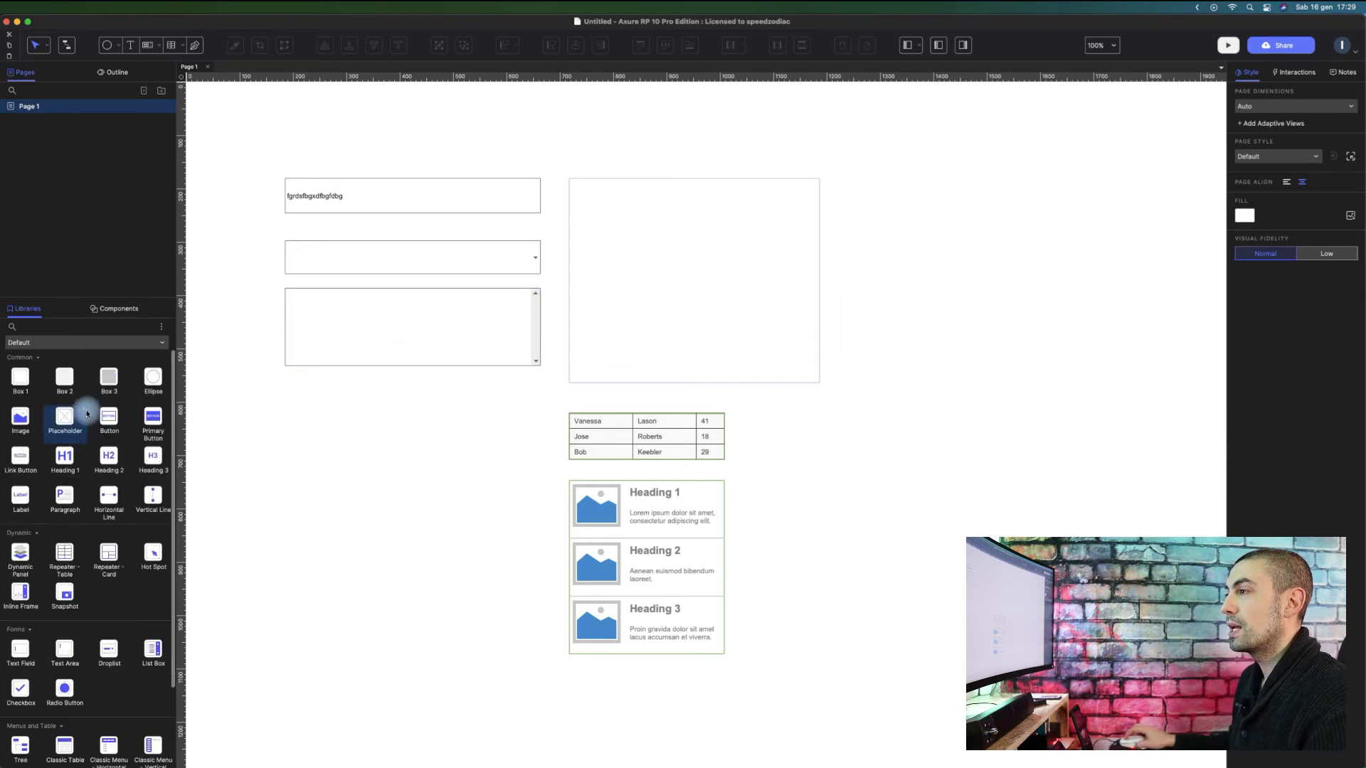
{"action": "left_click_drag", "start_coordinate": [20, 423], "coordinate": [771, 413]}
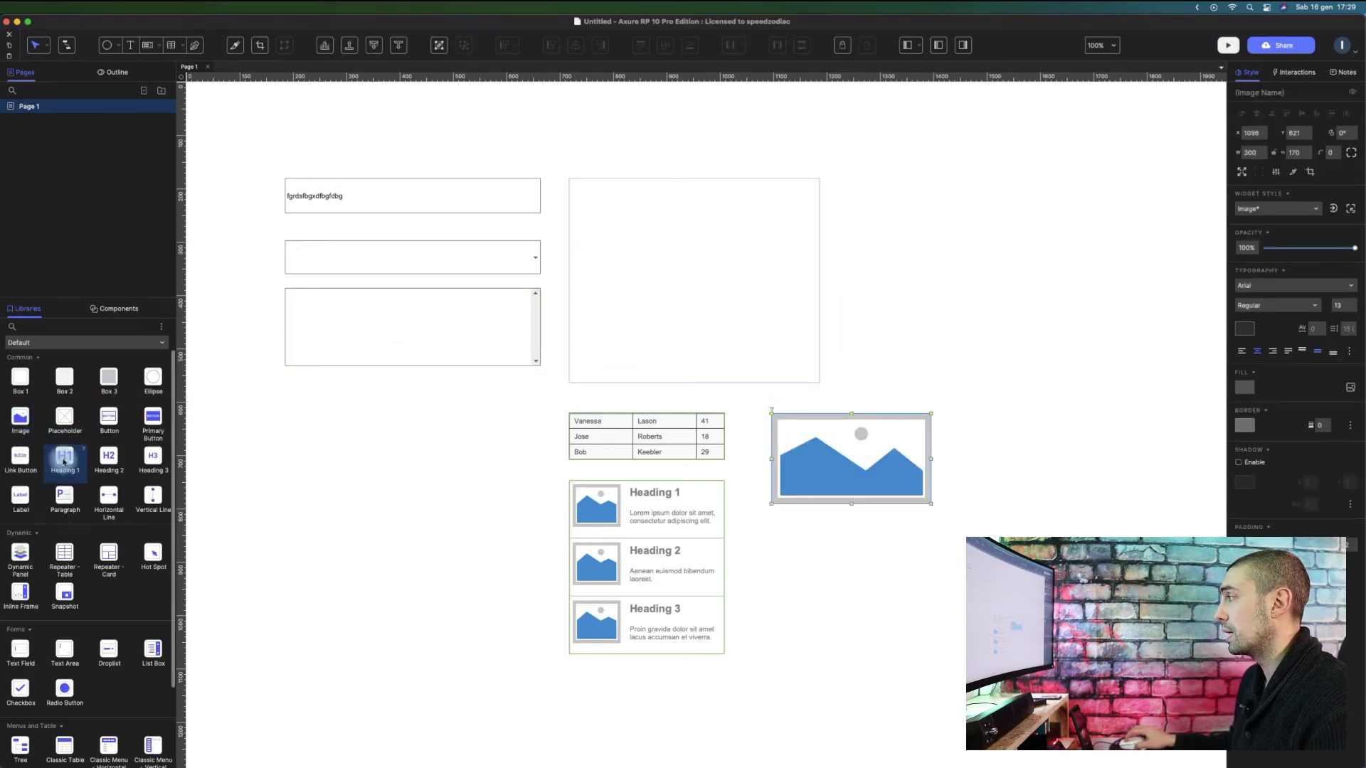
{"action": "left_click_drag", "start_coordinate": [64, 462], "coordinate": [758, 517]}
{"action": "left_click_drag", "start_coordinate": [63, 498], "coordinate": [771, 552]}
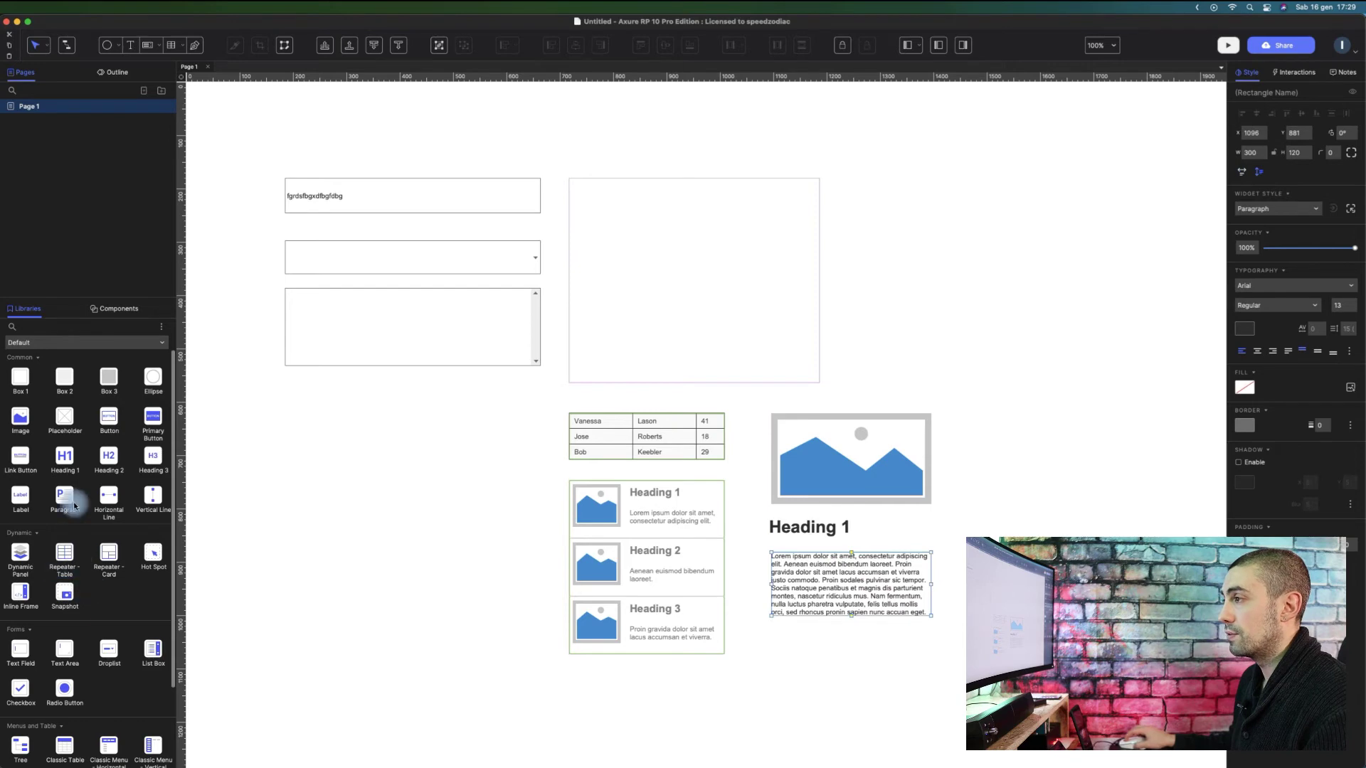
{"action": "left_click_drag", "start_coordinate": [24, 459], "coordinate": [772, 631]}
{"action": "left_click_drag", "start_coordinate": [759, 405], "coordinate": [1036, 492]}
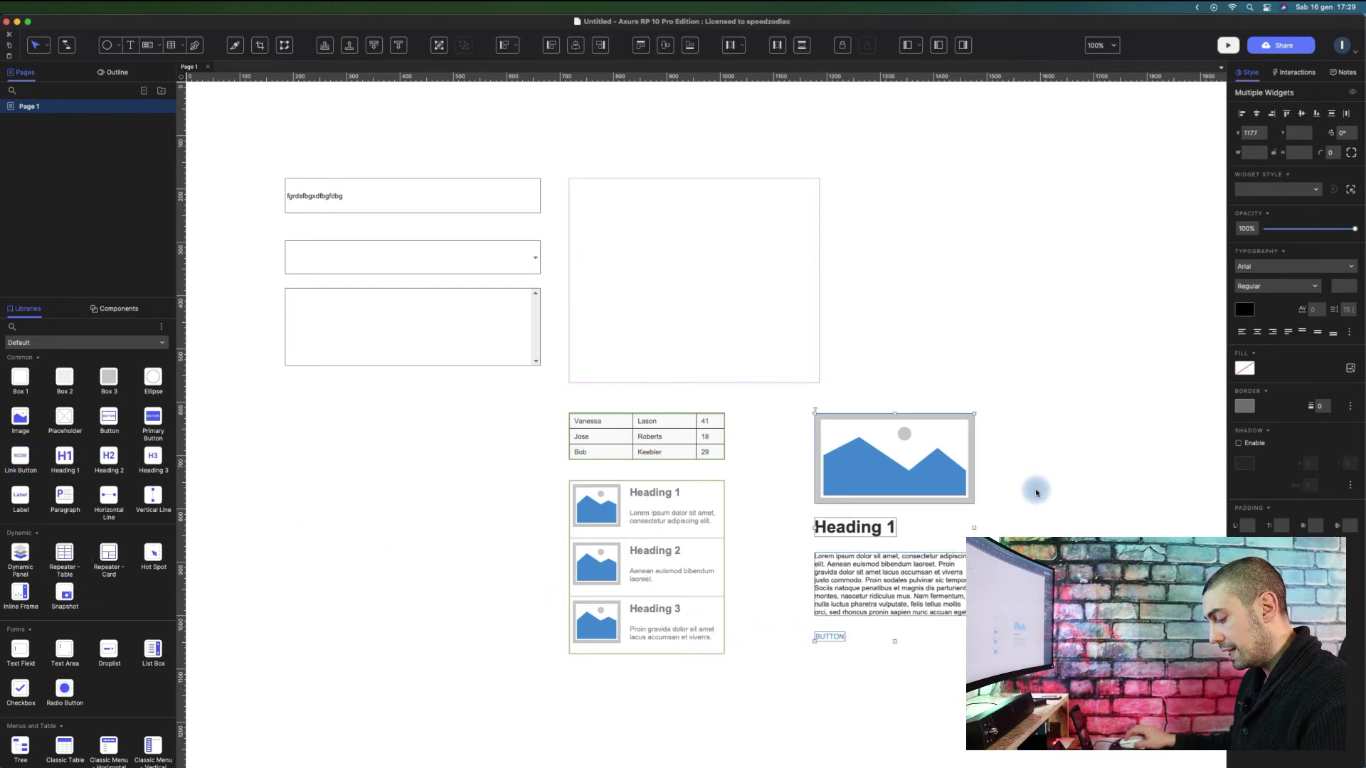
Step: Duplicate the card to its right and clear the selection
{"action": "right_click", "coordinate": [859, 460]}
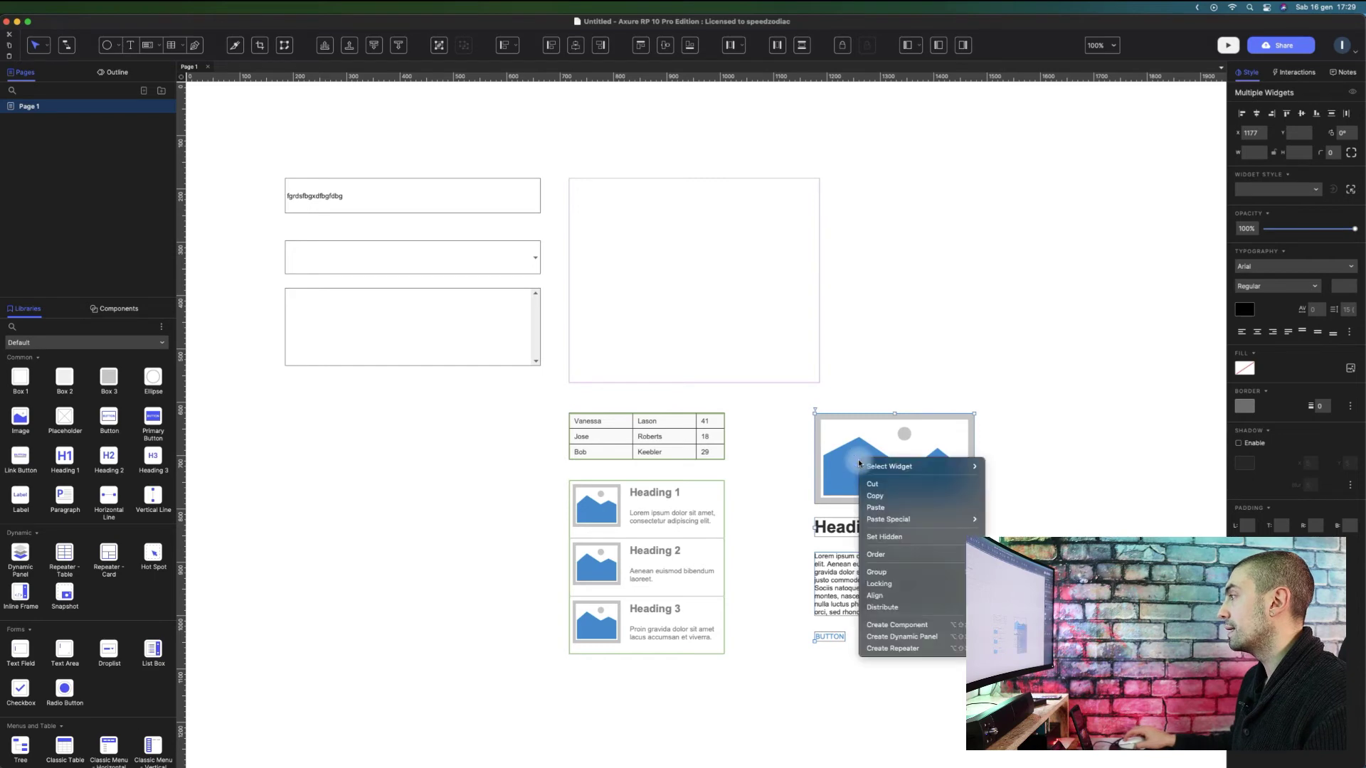
{"action": "left_click_drag", "start_coordinate": [889, 470], "coordinate": [1101, 470]}
{"action": "right_click", "coordinate": [1132, 483]}
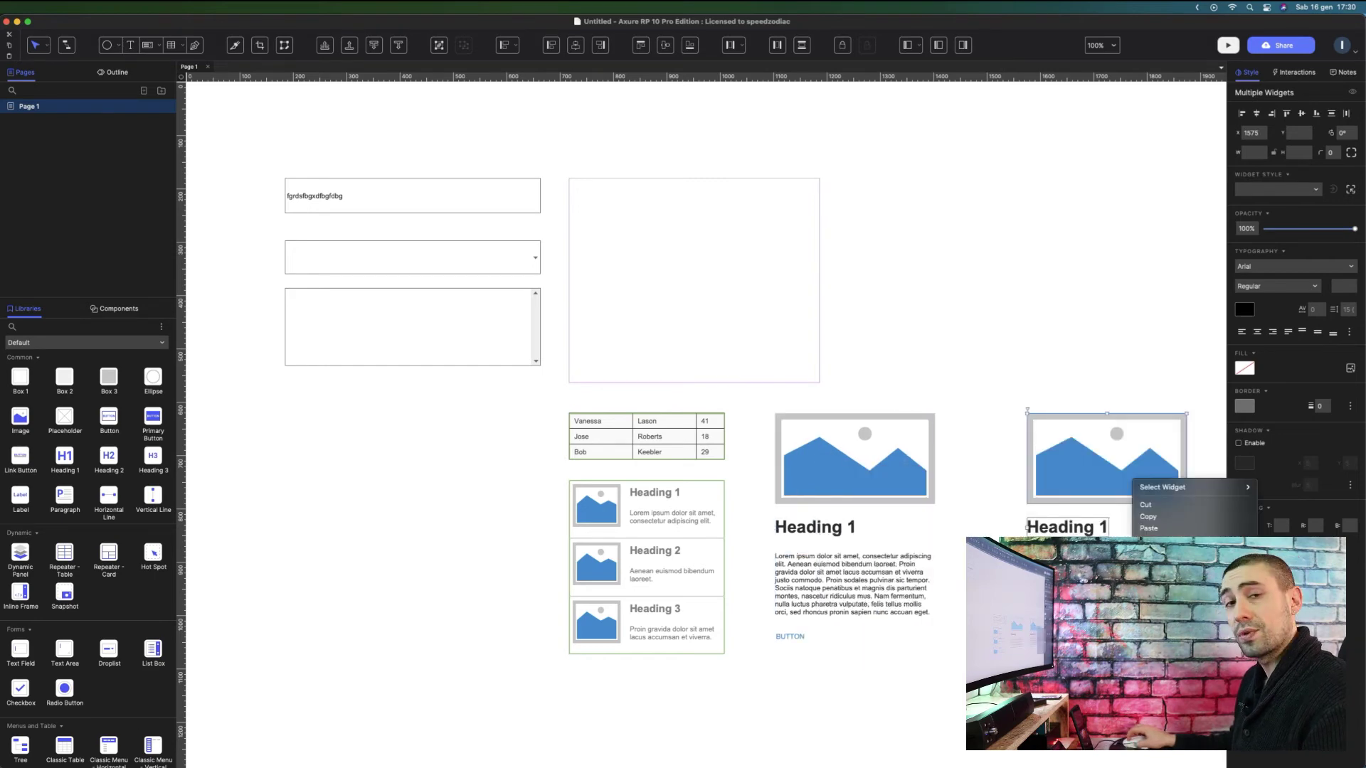
{"action": "key", "text": "Escape"}
{"action": "left_click", "coordinate": [946, 508]}
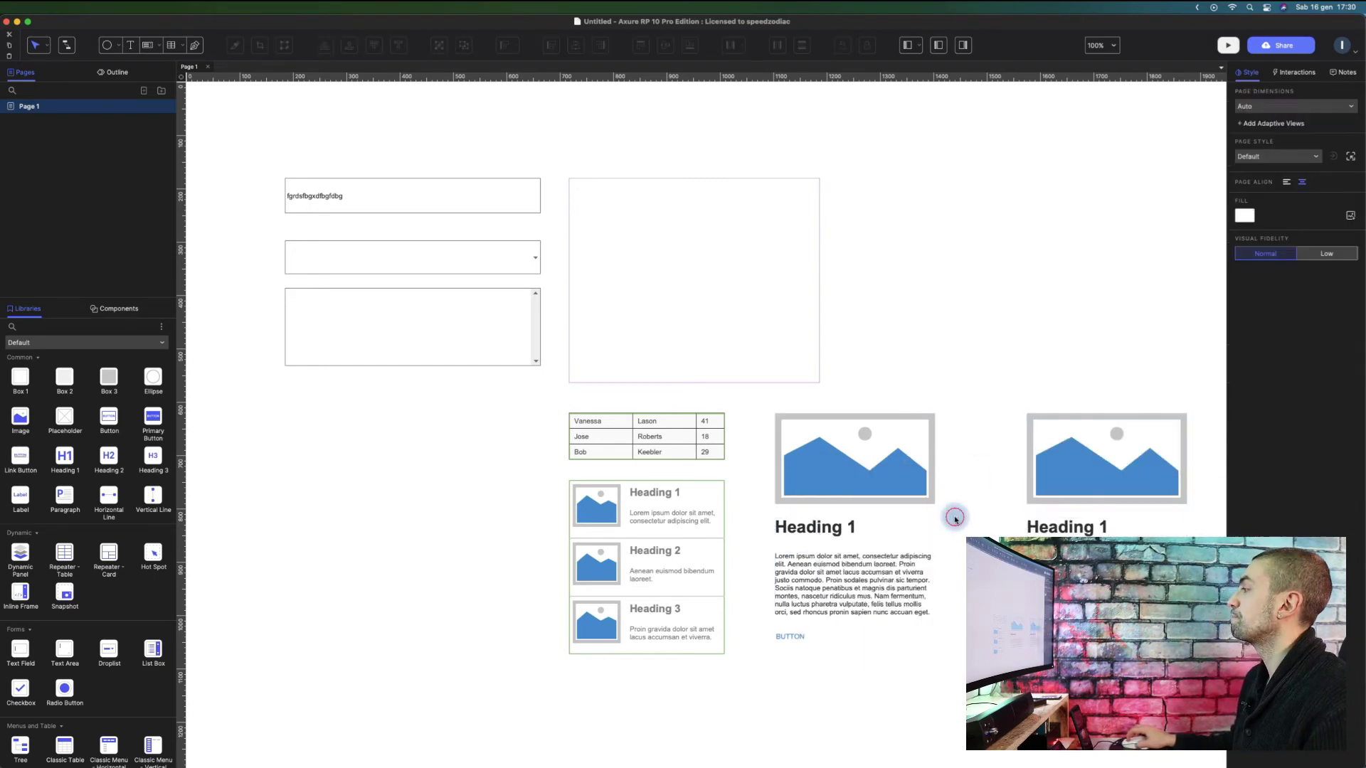
Step: Enable Fix Height on the left card's image under Resizing Constraints
{"action": "left_click", "coordinate": [837, 466]}
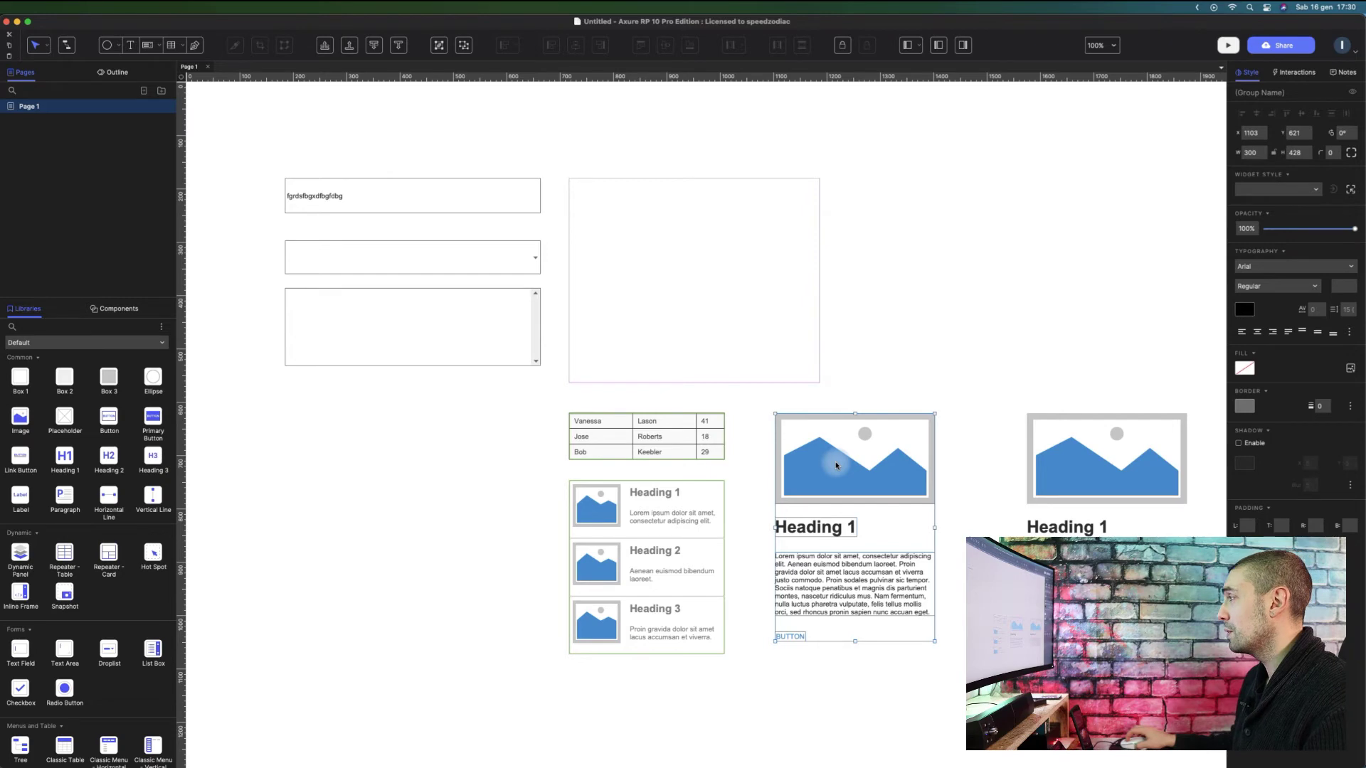
{"action": "left_click", "coordinate": [836, 466]}
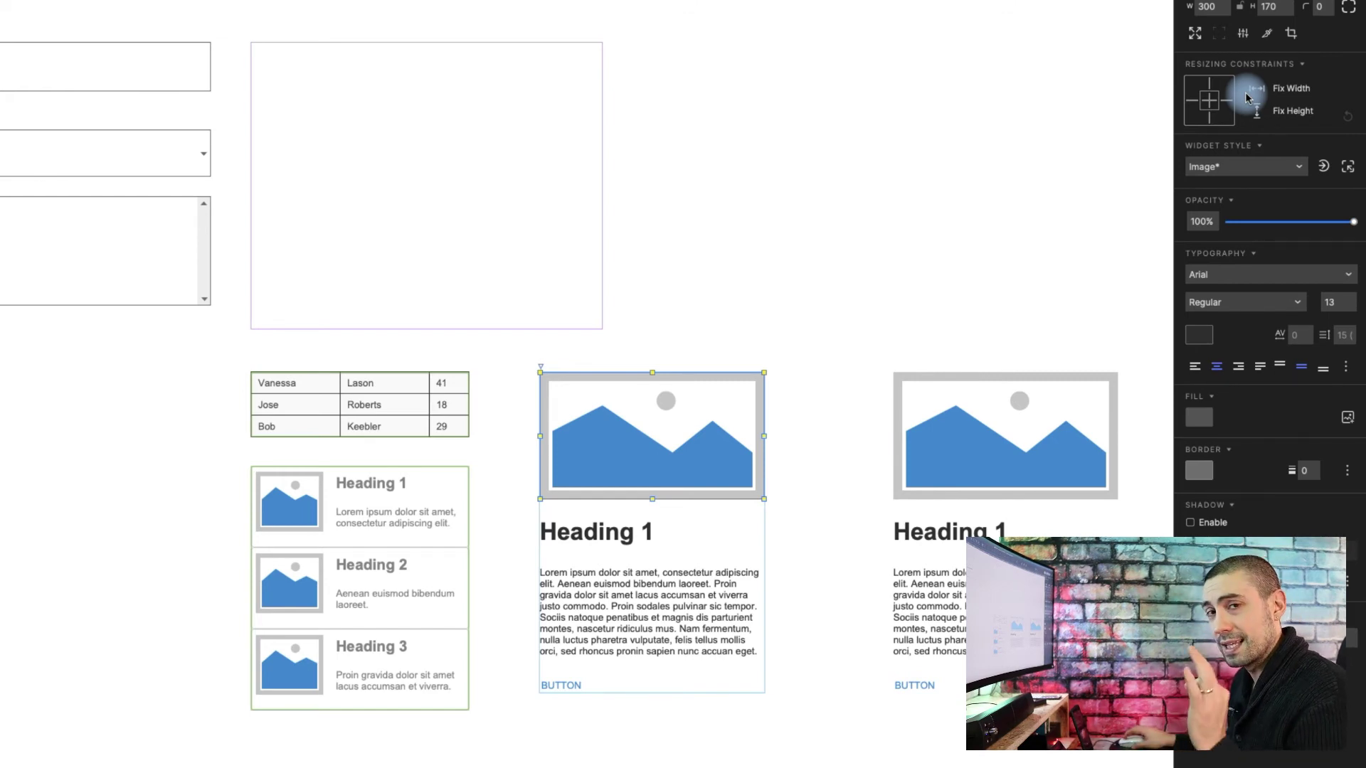
{"action": "left_click", "coordinate": [690, 427]}
{"action": "left_click", "coordinate": [690, 427]}
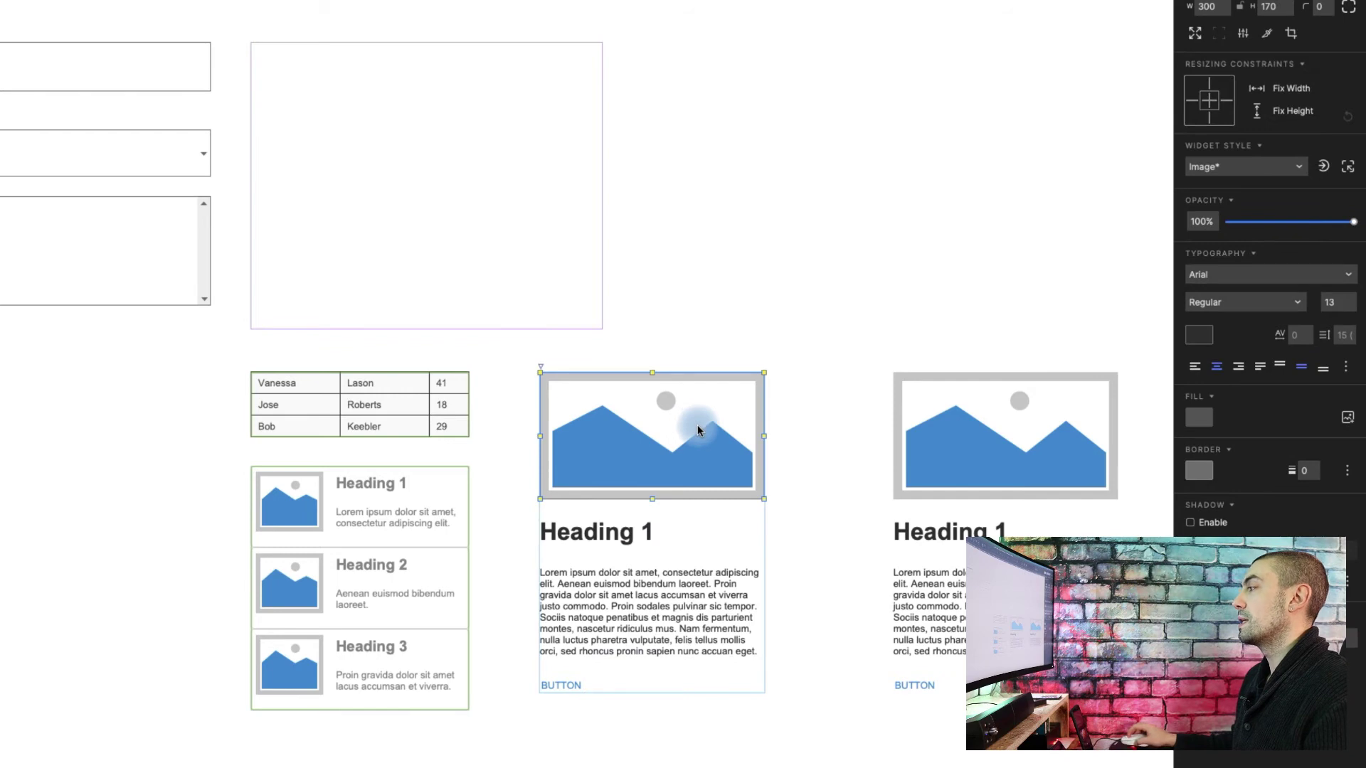
{"action": "left_click", "coordinate": [1257, 111]}
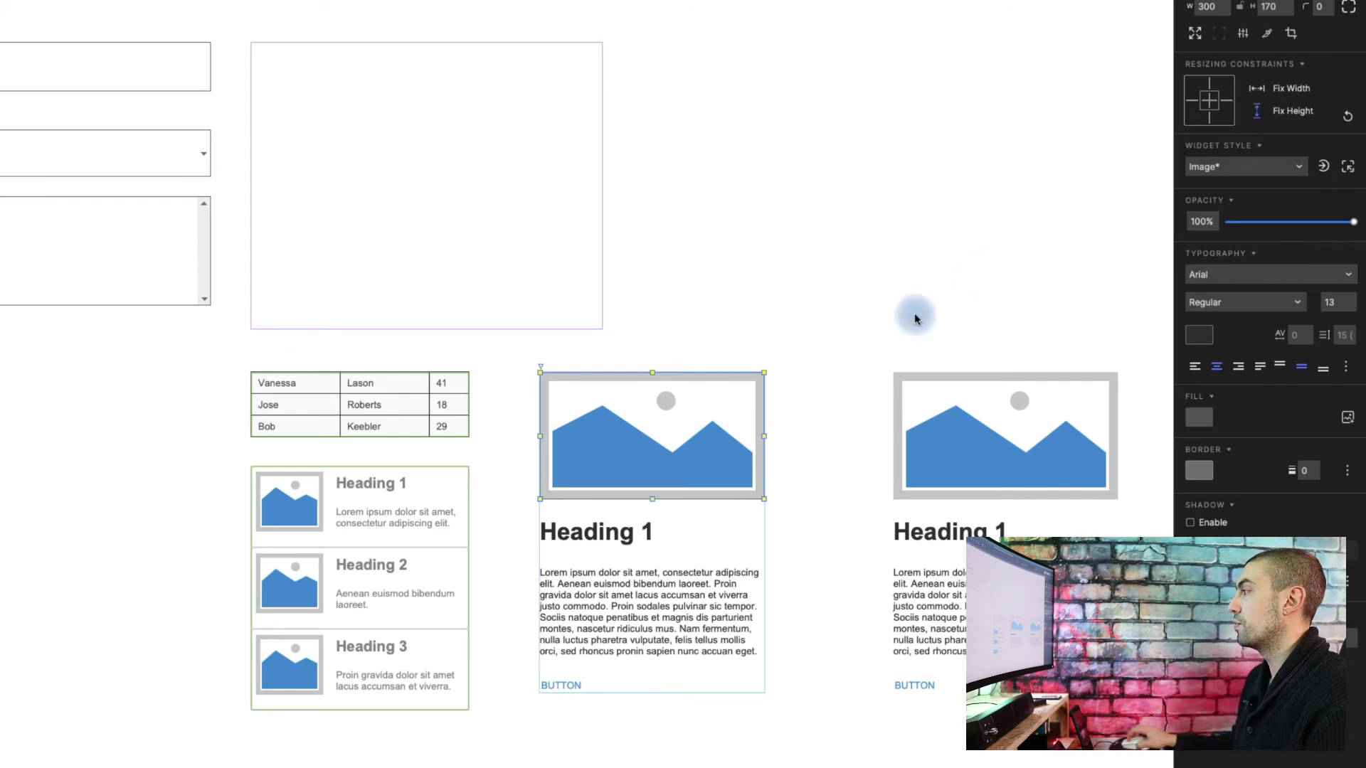
{"action": "left_click", "coordinate": [572, 535]}
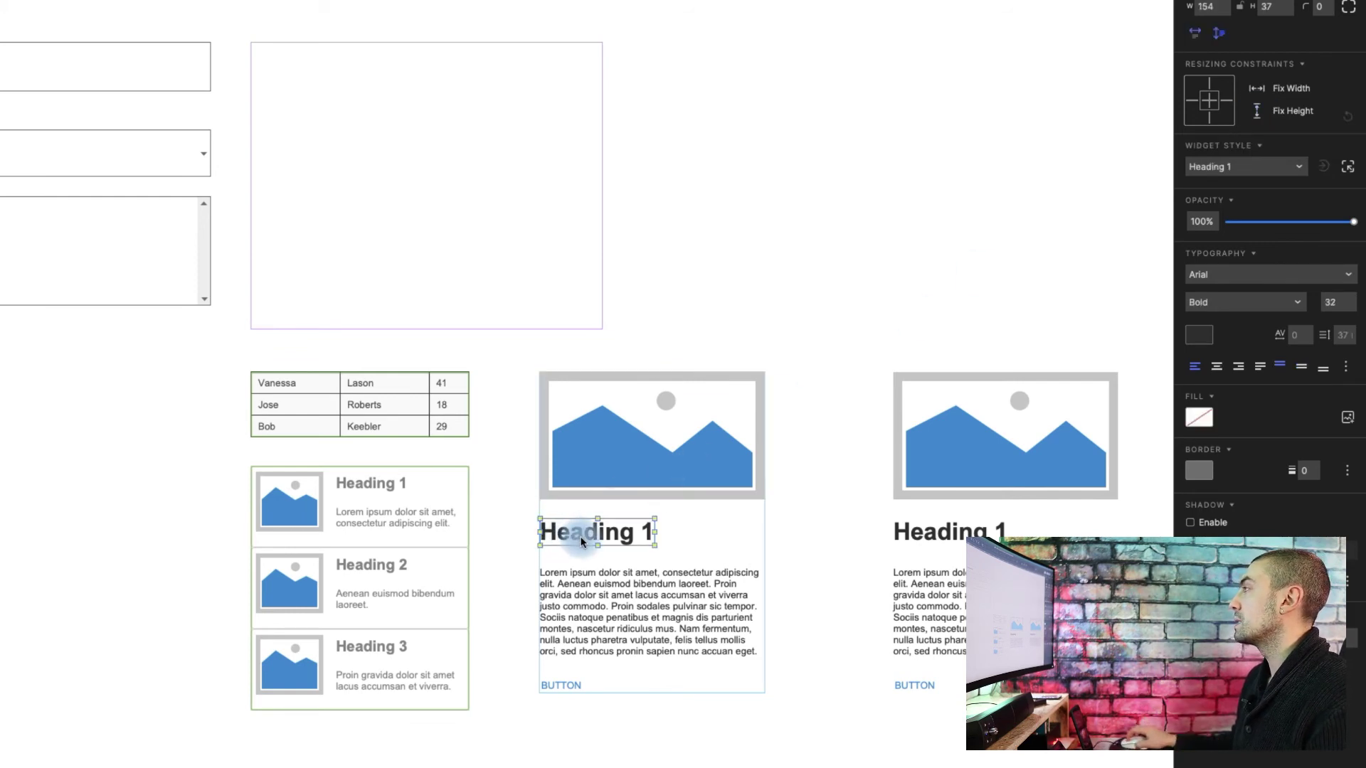
Step: Pin the left card's heading to the top and left, and its paragraph to the left
{"action": "left_click", "coordinate": [1193, 104]}
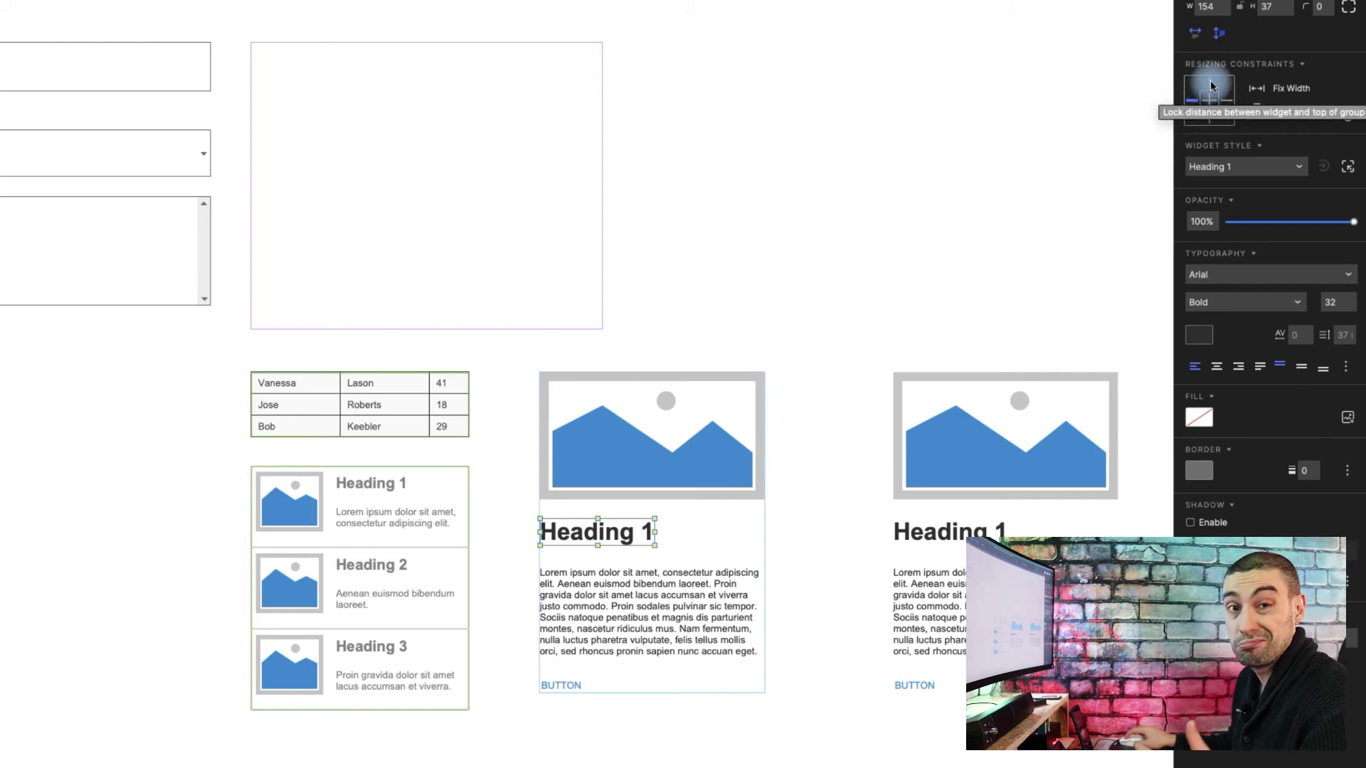
{"action": "left_click", "coordinate": [1211, 85]}
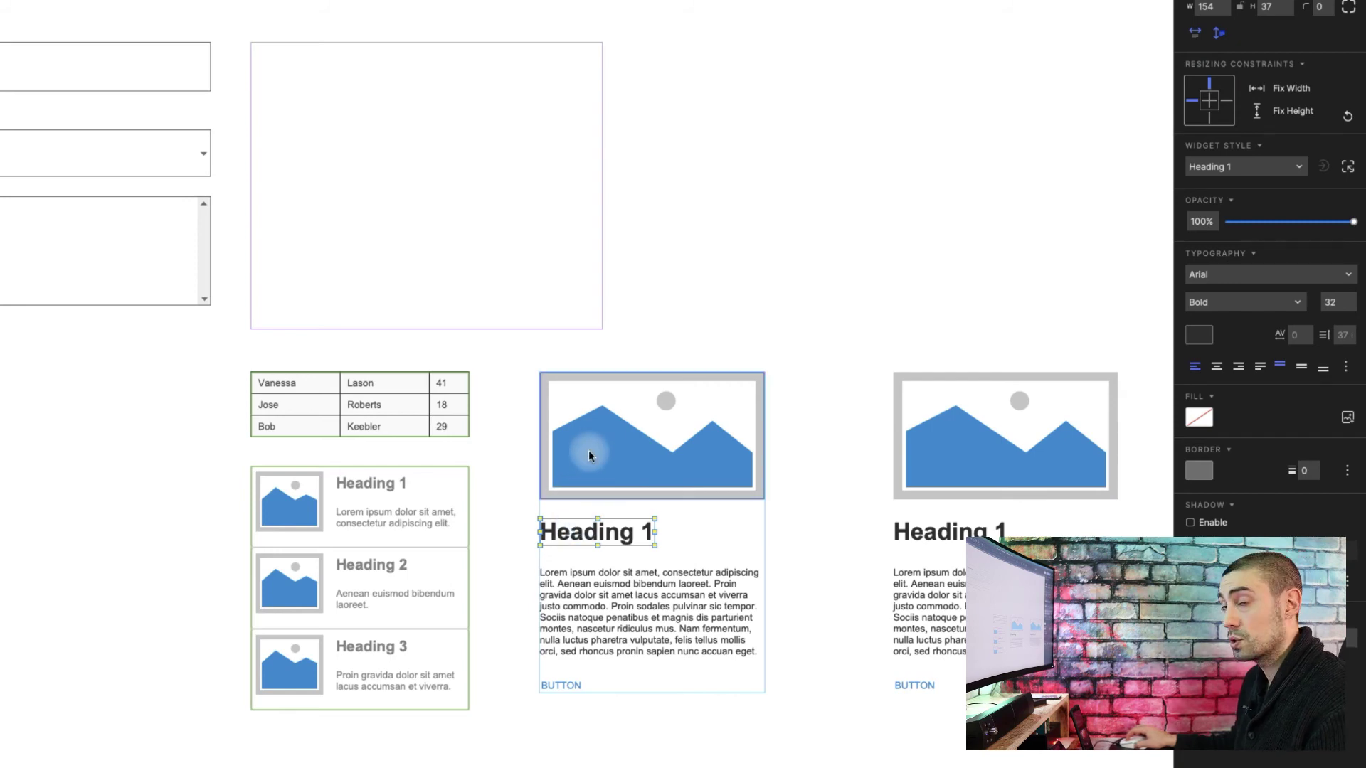
{"action": "left_click", "coordinate": [623, 601]}
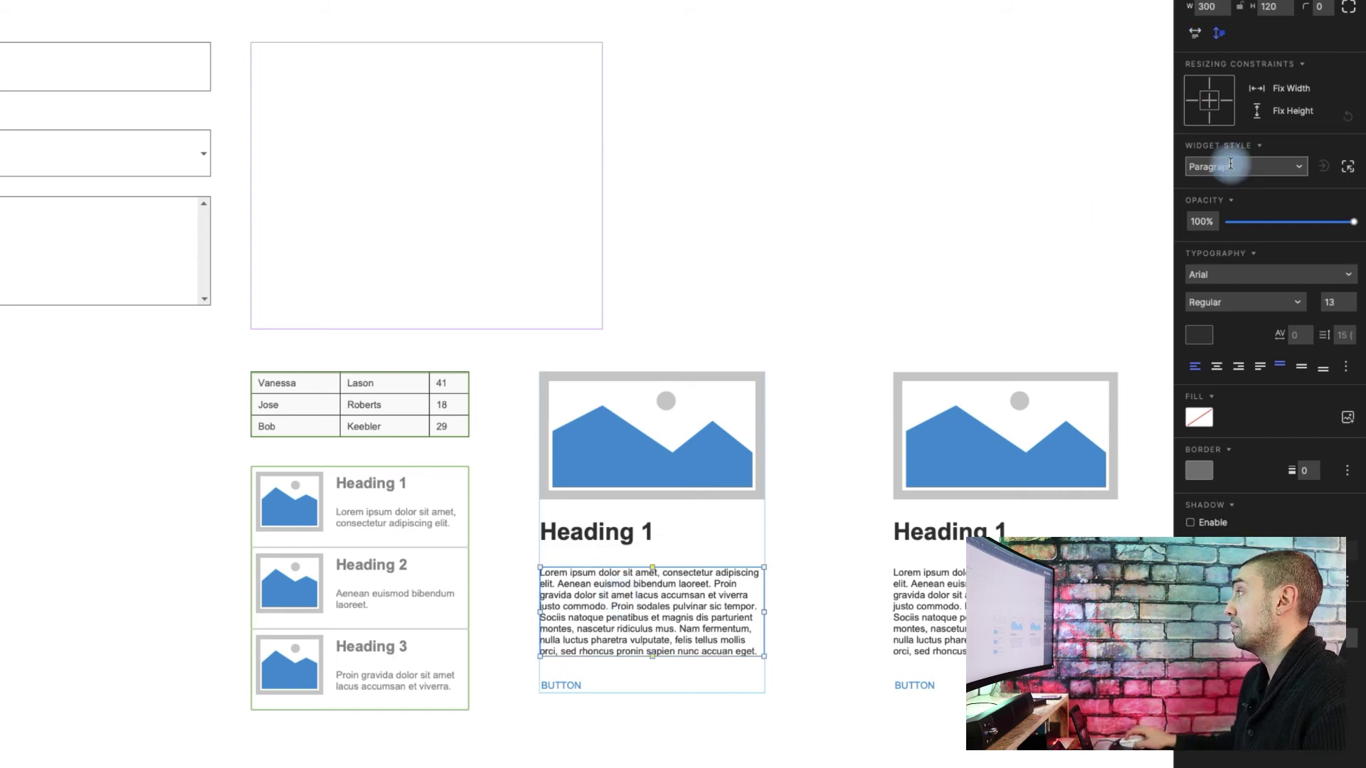
{"action": "left_click", "coordinate": [1256, 89]}
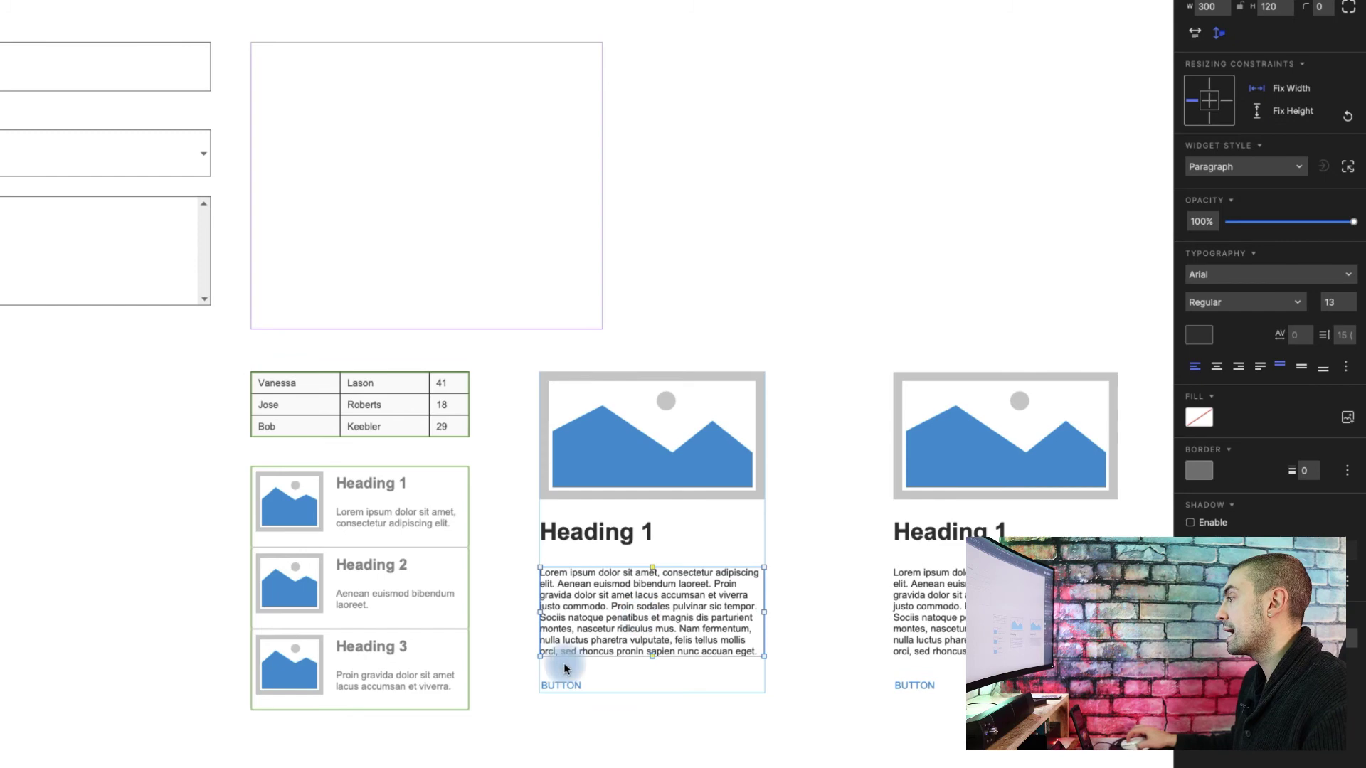
Step: Pin the left card's button to the left and bottom edges
{"action": "left_click", "coordinate": [562, 683]}
{"action": "left_click", "coordinate": [560, 684]}
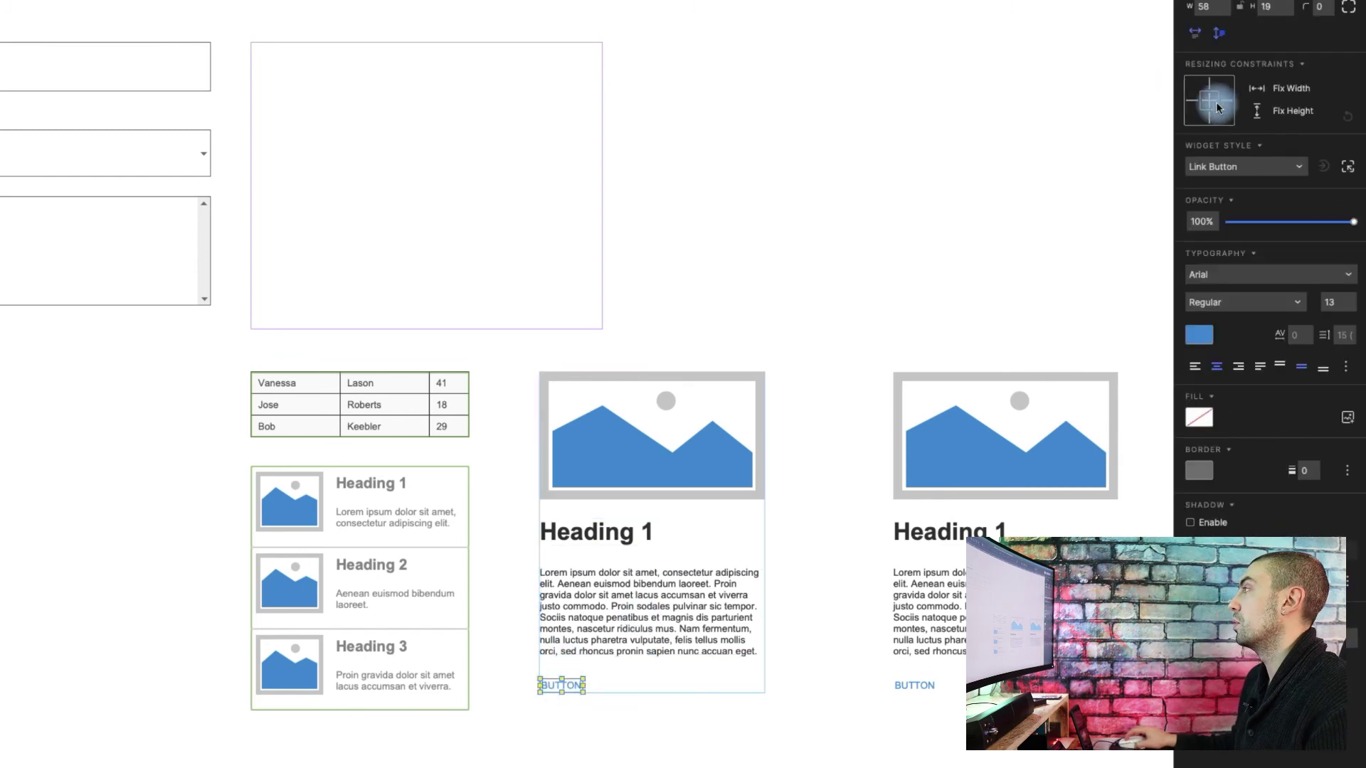
{"action": "left_click", "coordinate": [1192, 100]}
{"action": "left_click", "coordinate": [1209, 117]}
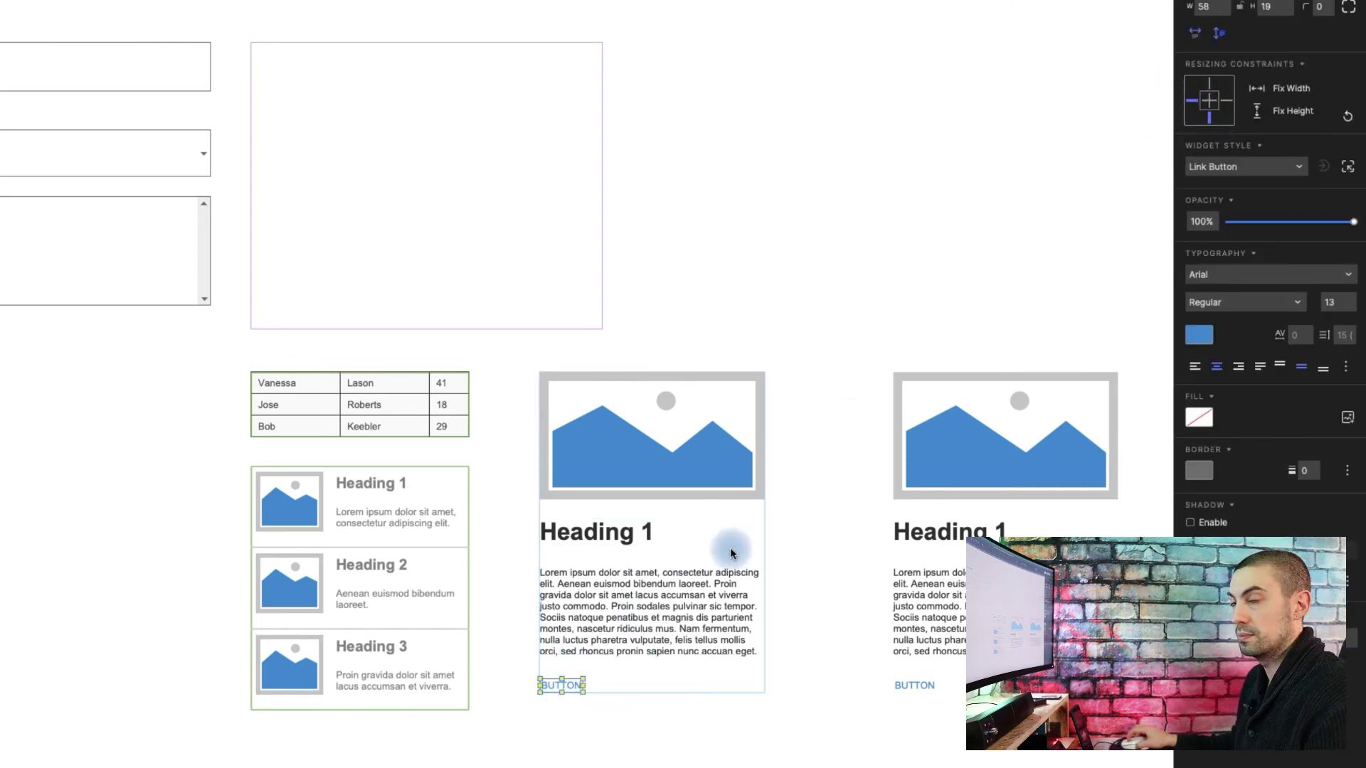
{"action": "left_click_drag", "start_coordinate": [765, 692], "coordinate": [767, 734]}
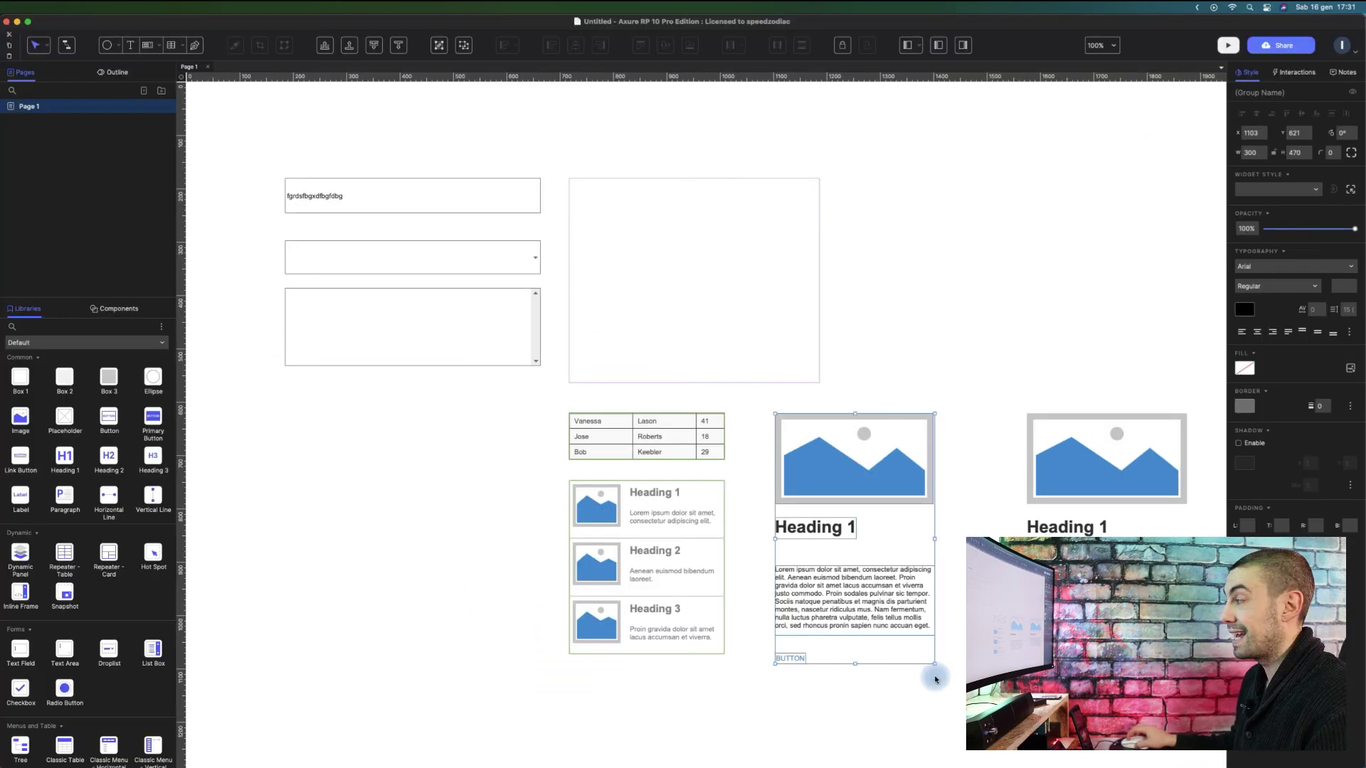
Step: Enlarge the left card, then stretch the right card group to 589×316 for comparison
{"action": "mouse_move", "coordinate": [934, 664]}
{"action": "left_mouse_down"}
{"action": "mouse_move", "coordinate": [960, 685]}
{"action": "mouse_move", "coordinate": [1025, 694]}
{"action": "mouse_move", "coordinate": [958, 666]}
{"action": "mouse_move", "coordinate": [945, 687]}
{"action": "mouse_move", "coordinate": [1013, 665]}
{"action": "mouse_move", "coordinate": [928, 681]}
{"action": "left_mouse_up"}
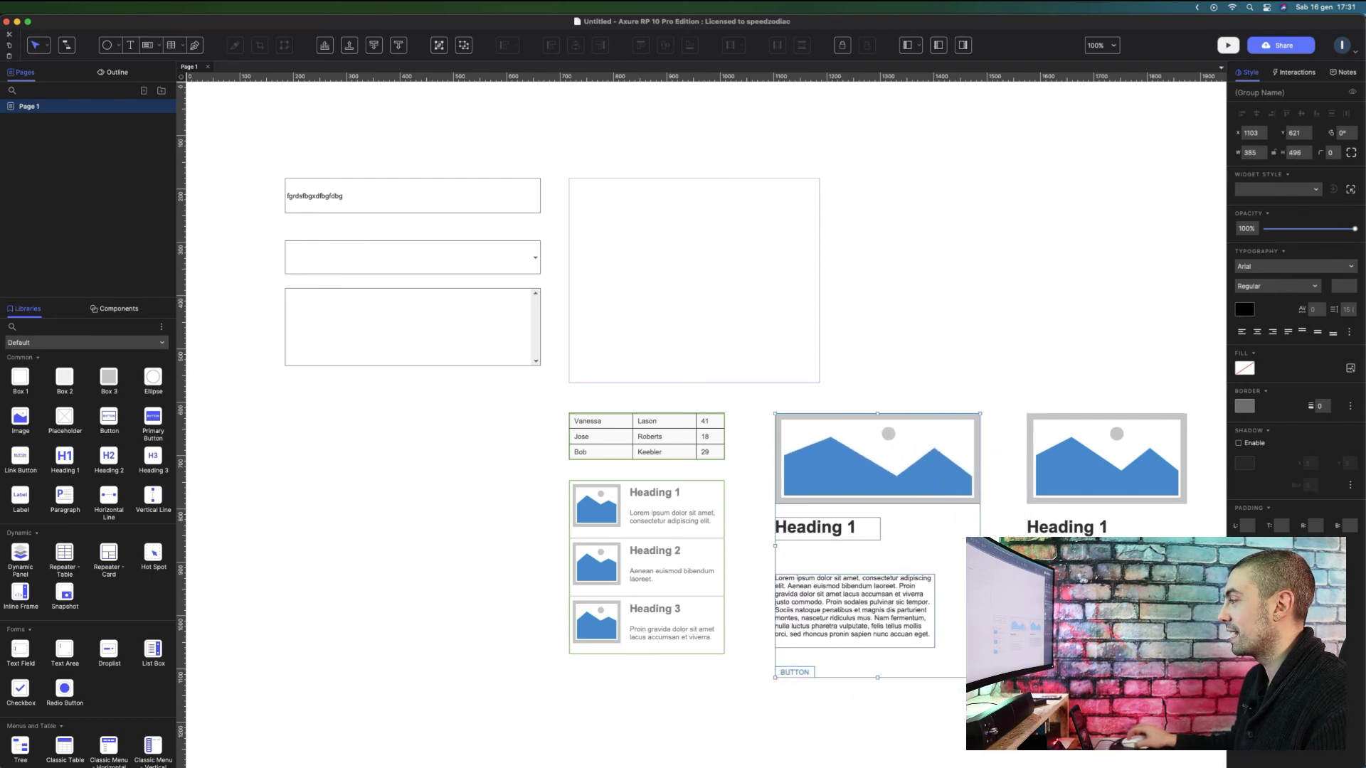
{"action": "left_click", "coordinate": [771, 731]}
{"action": "left_click_drag", "start_coordinate": [875, 704], "coordinate": [807, 713]}
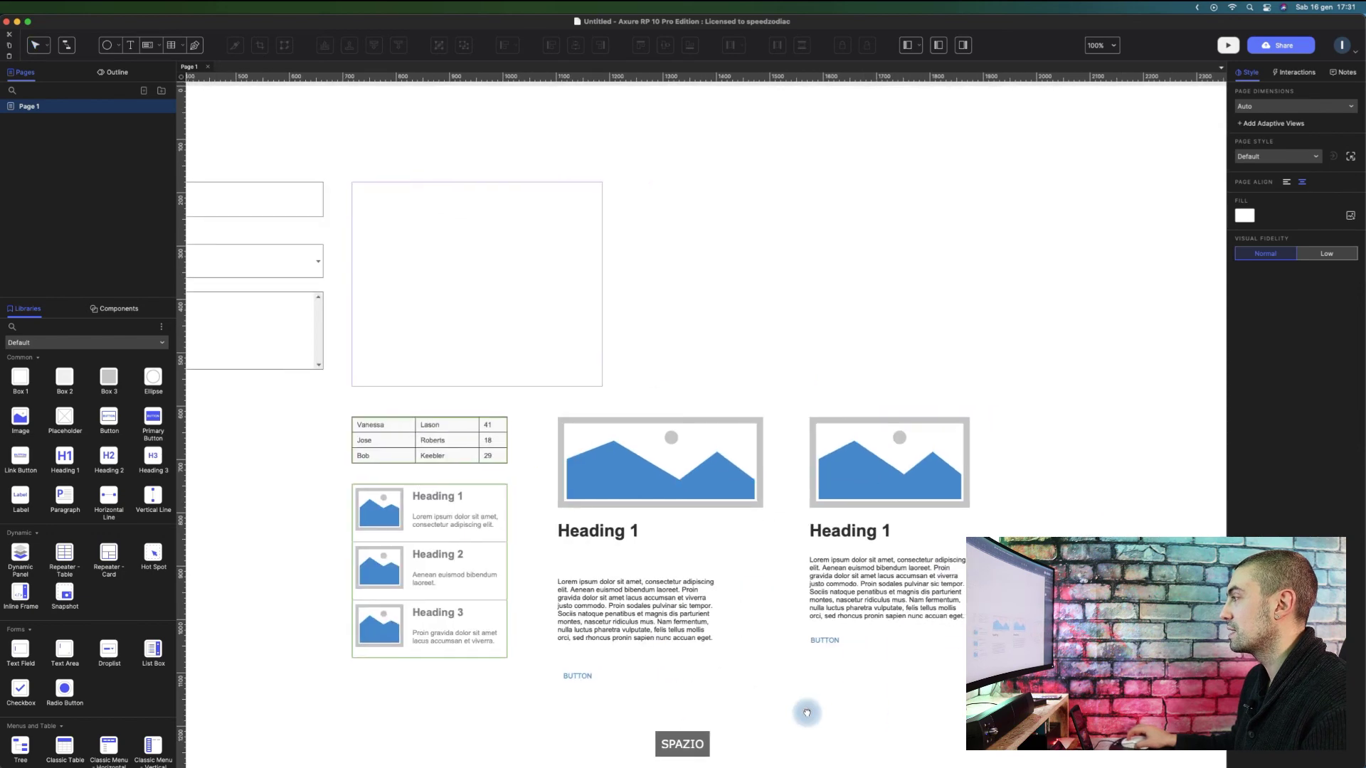
{"action": "left_click", "coordinate": [900, 490]}
{"action": "left_click_drag", "start_coordinate": [969, 645], "coordinate": [1124, 586]}
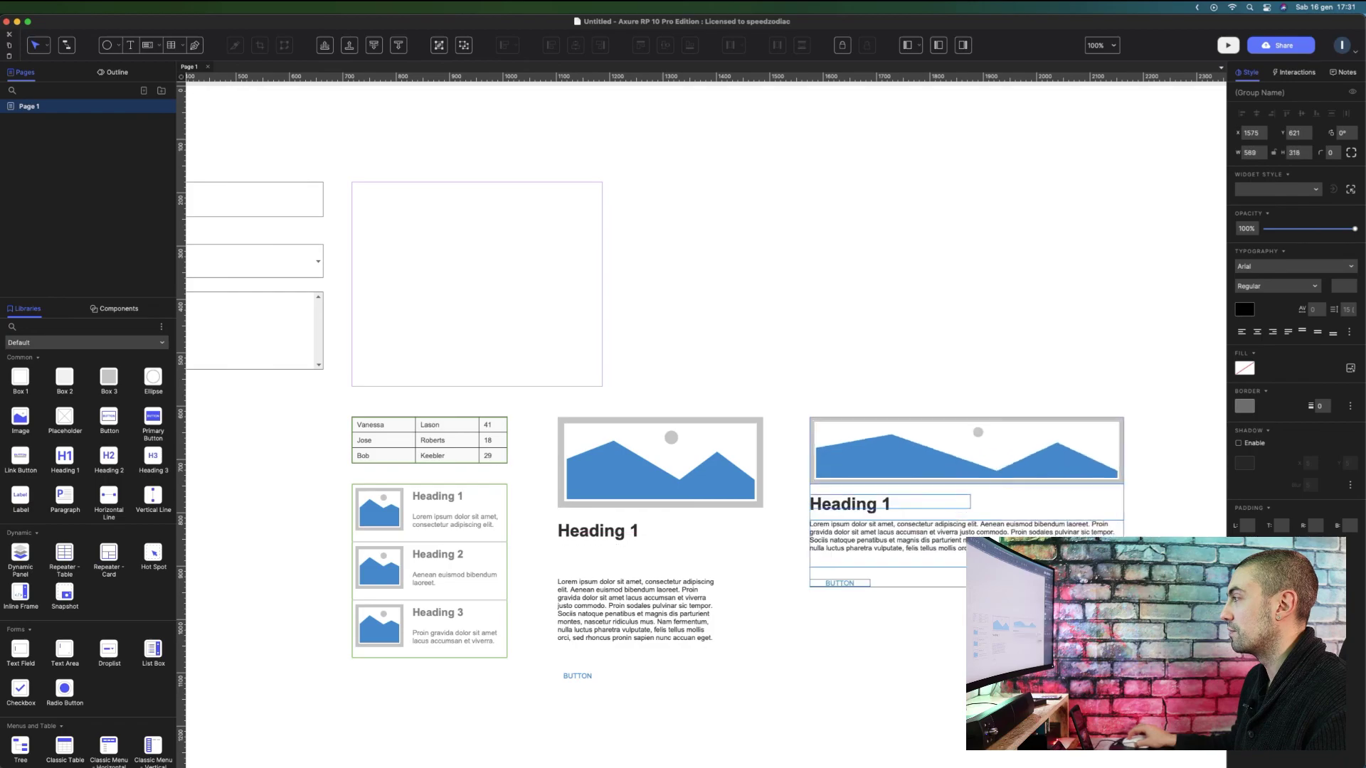